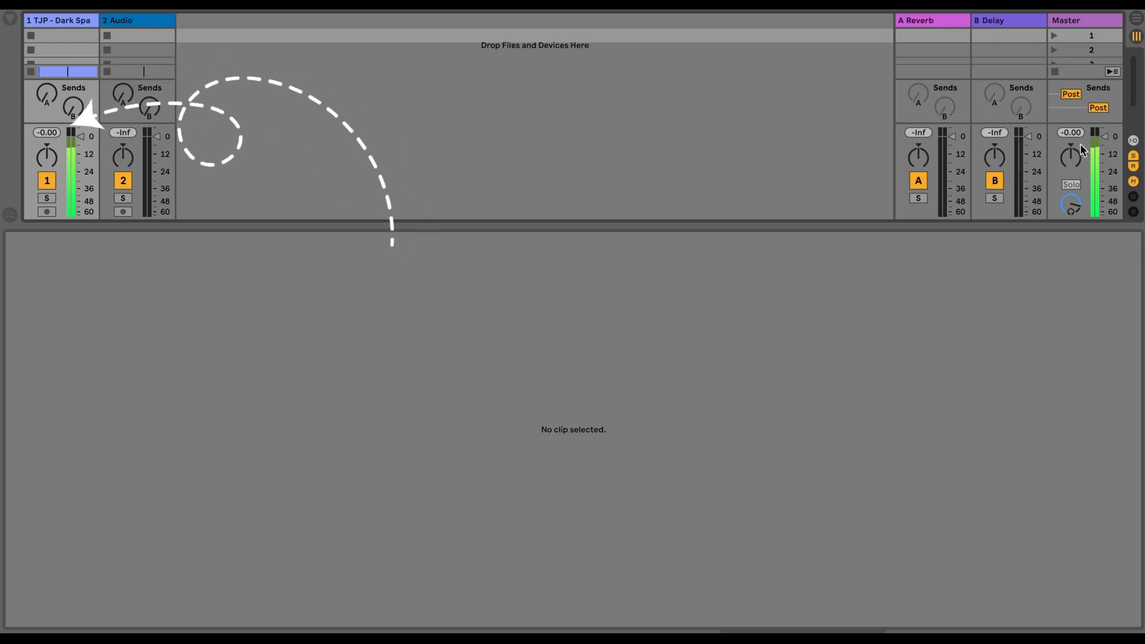
# Switch to the Arrangement view around the looped section from bar 17 to bar 25
pyautogui.click(1136, 19)
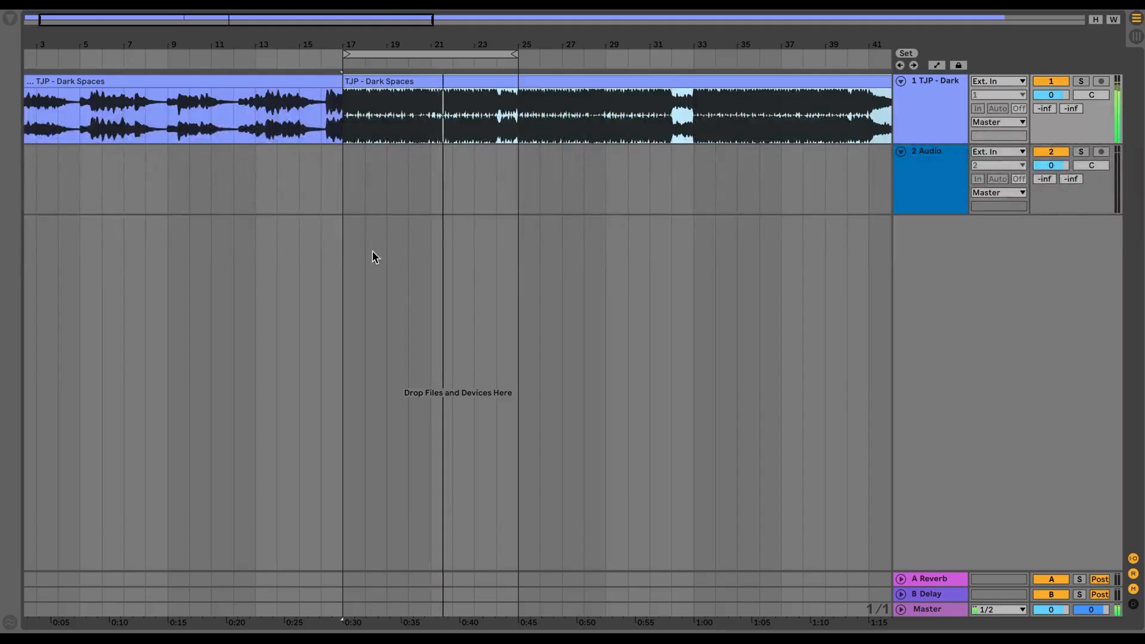
pyautogui.moveTo(413, 48); pyautogui.dragTo(526, 46)
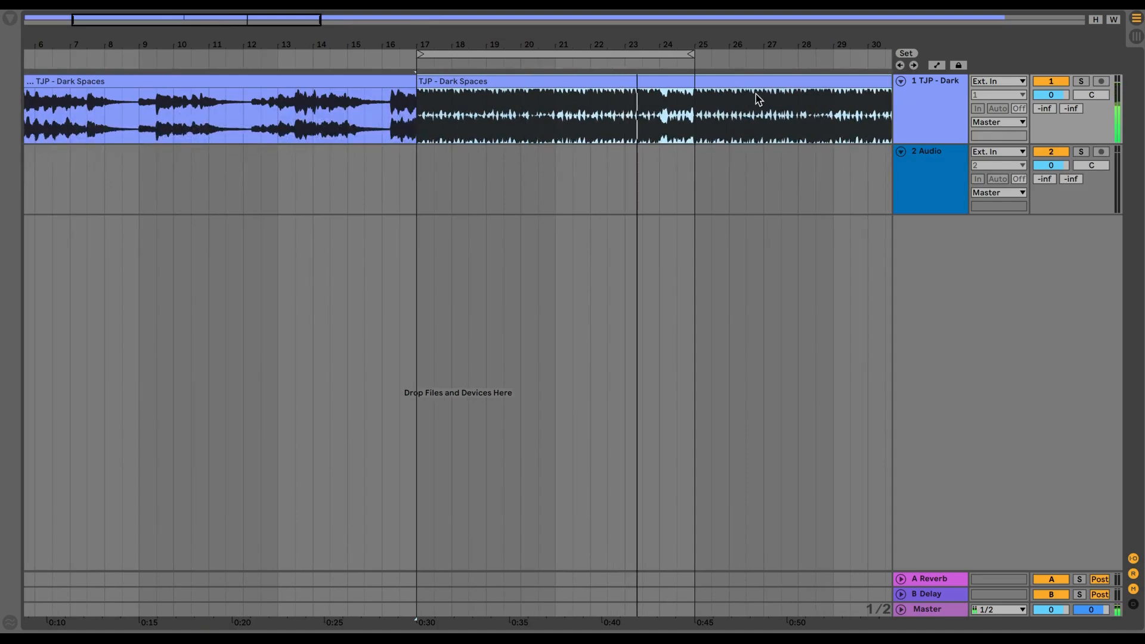
pyautogui.moveTo(418, 46); pyautogui.dragTo(283, 18)
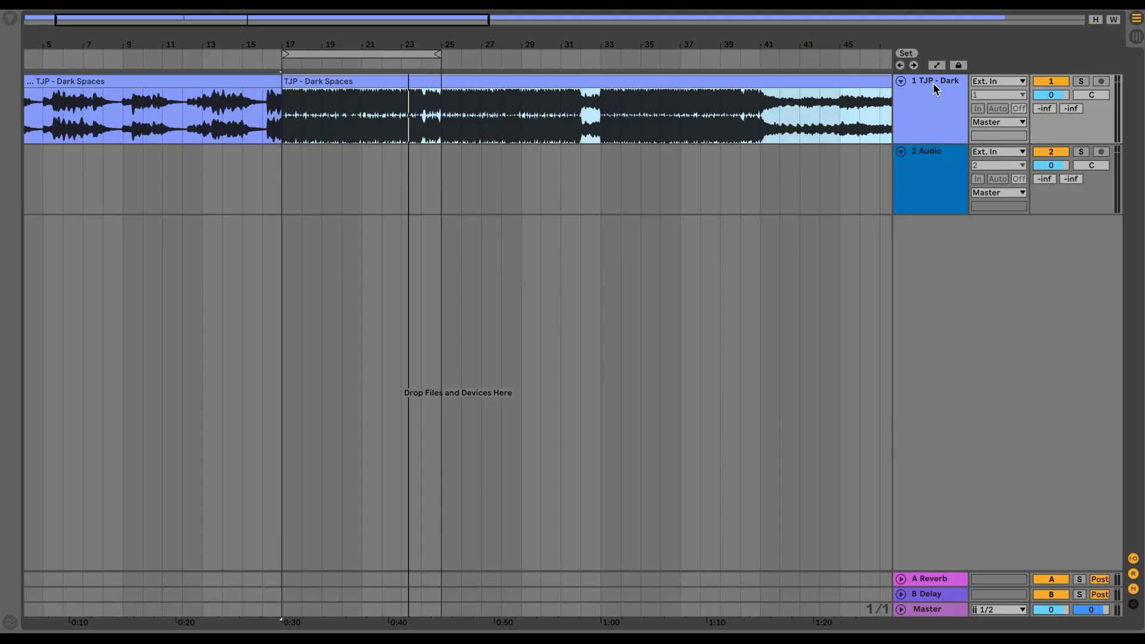
# Show the devices of the TJP - Dark Spaces track, enable JP Master RACK 24 and collapse its inner devices
pyautogui.doubleClick(933, 82)
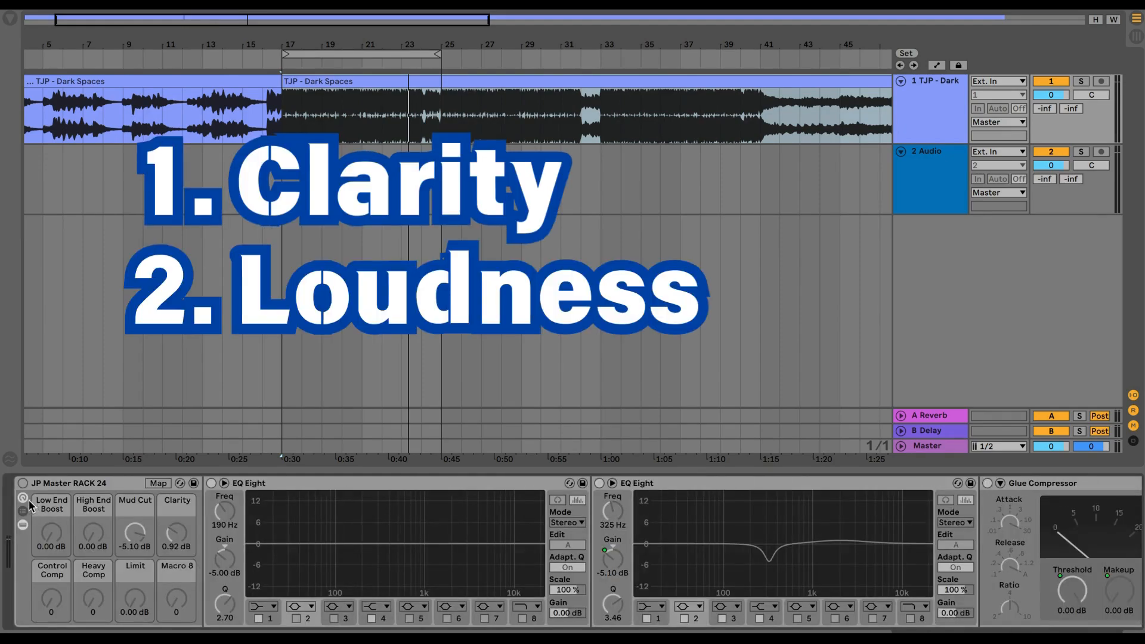
pyautogui.click(23, 483)
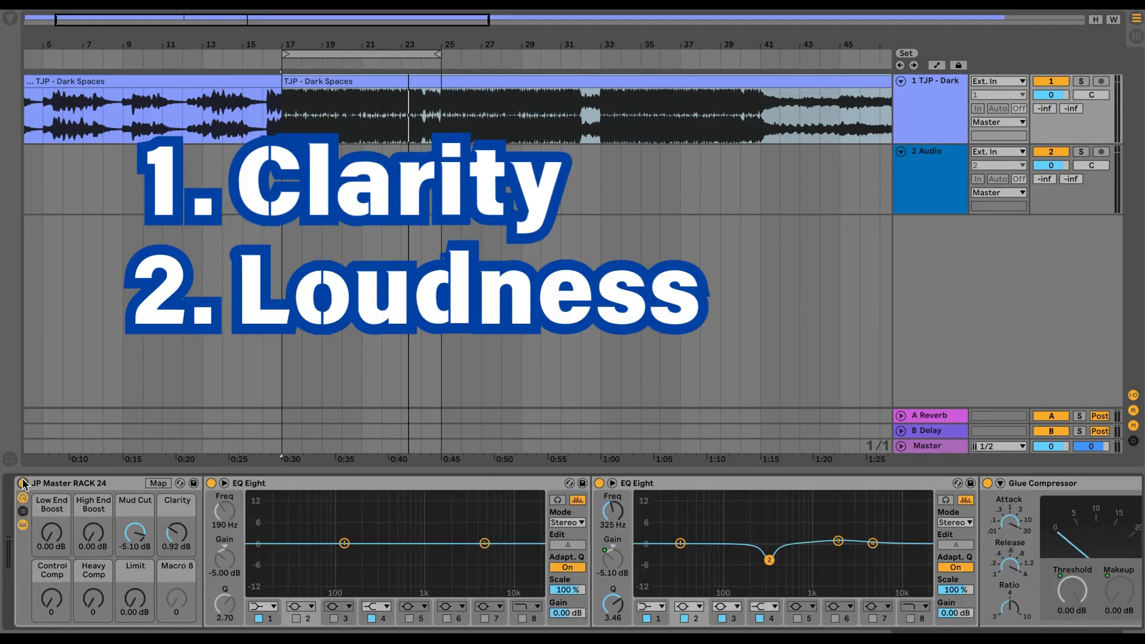
pyautogui.click(23, 524)
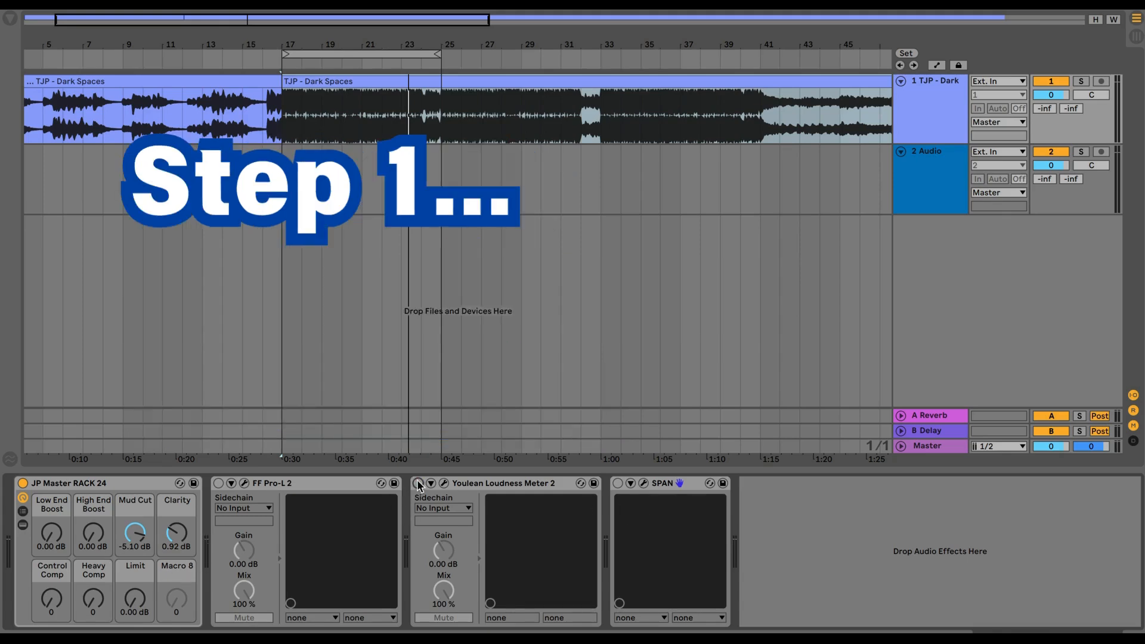
# Enable Youlean Loudness Meter 2 and place its window clear of the device chain to check the integrated loudness
pyautogui.click(444, 483)
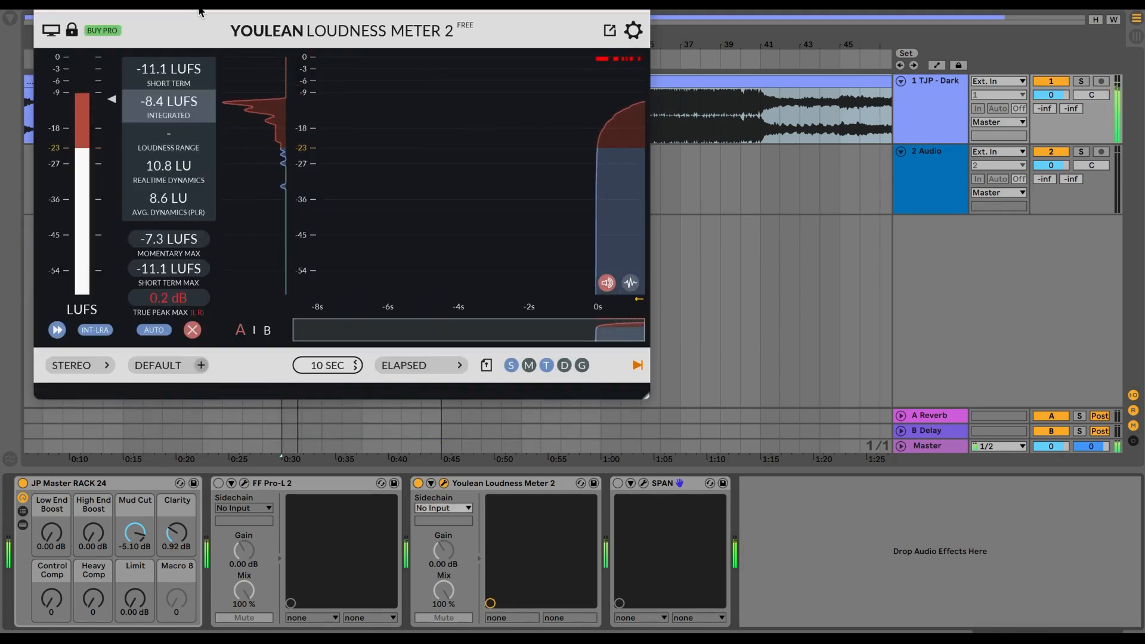
pyautogui.moveTo(200, 10); pyautogui.dragTo(737, 73)
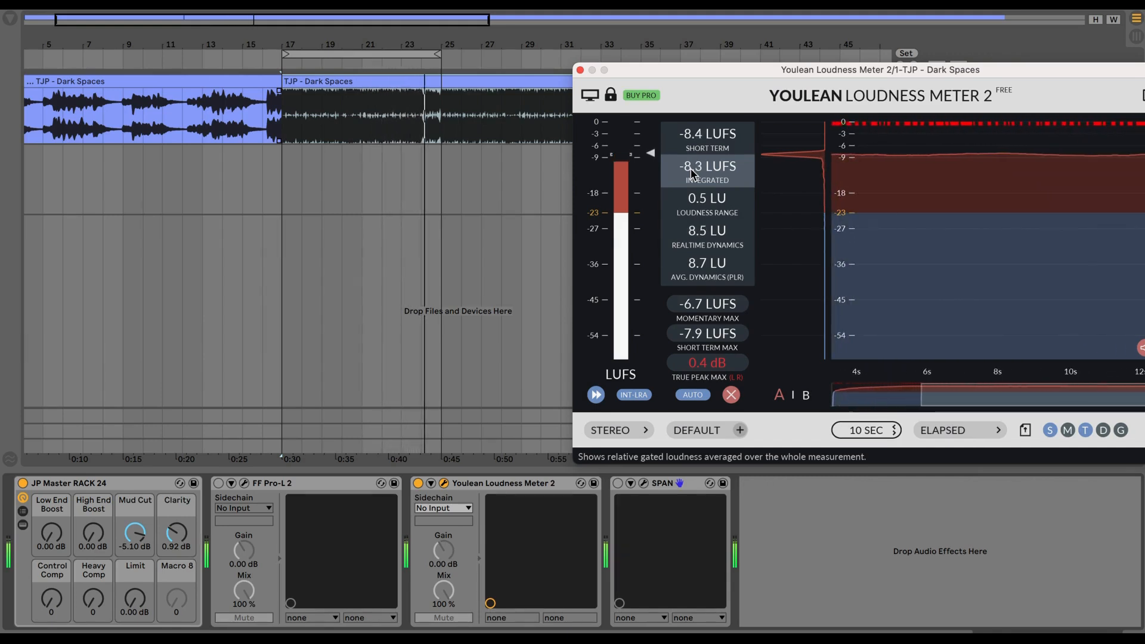
pyautogui.moveTo(705, 70); pyautogui.dragTo(702, 0)
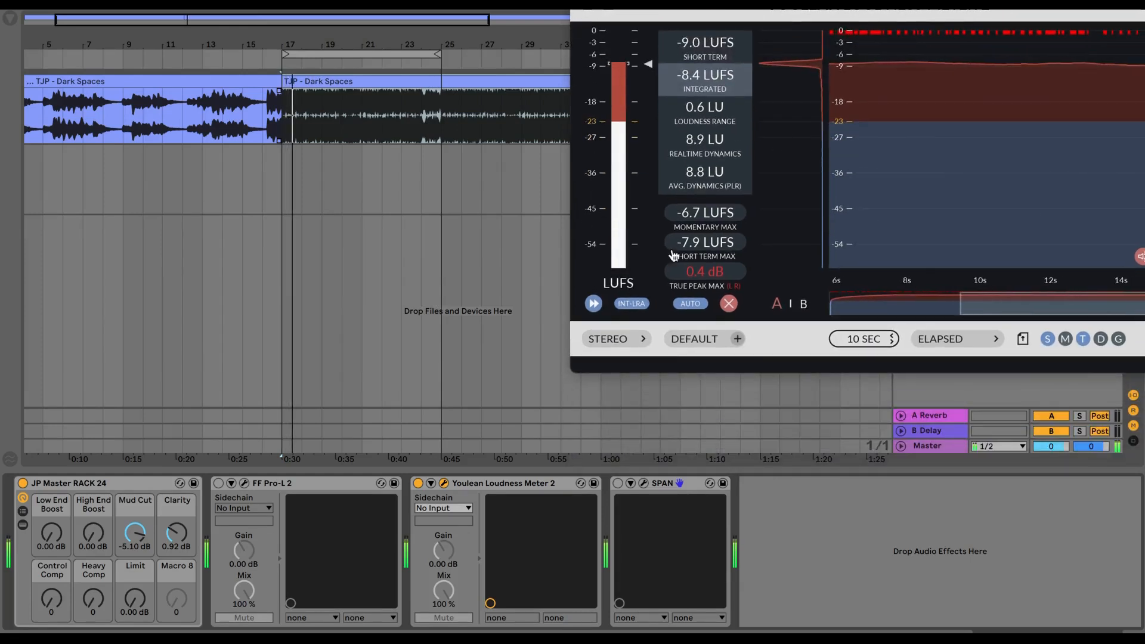
# Turn on SPAN, examine the track's frequency spectrum and close the analyzer window
pyautogui.click(618, 483)
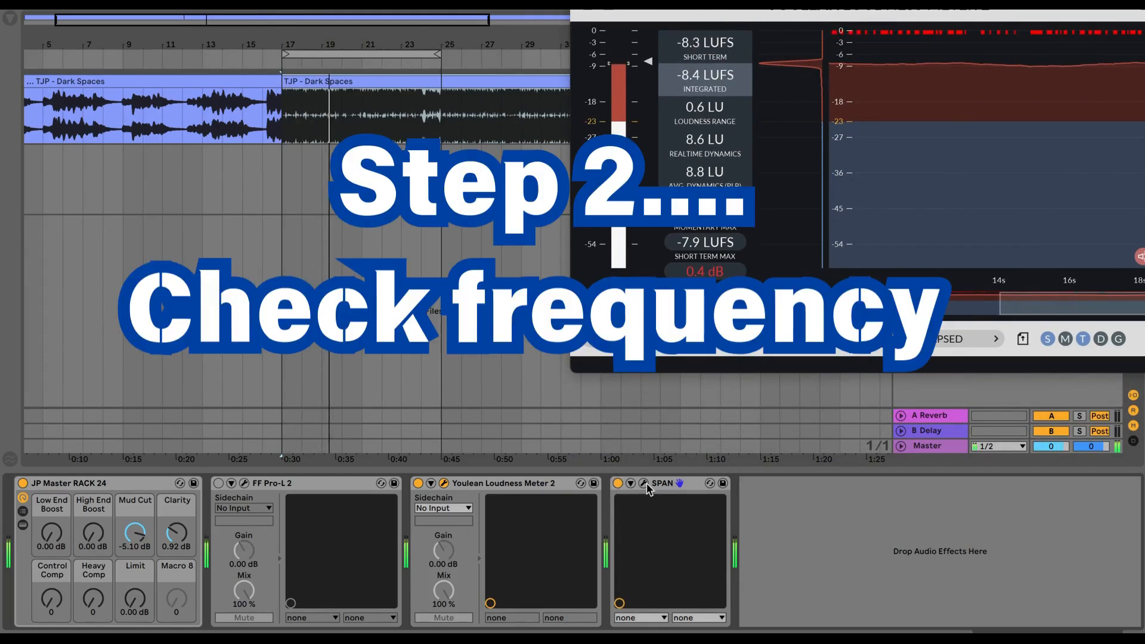
pyautogui.click(643, 483)
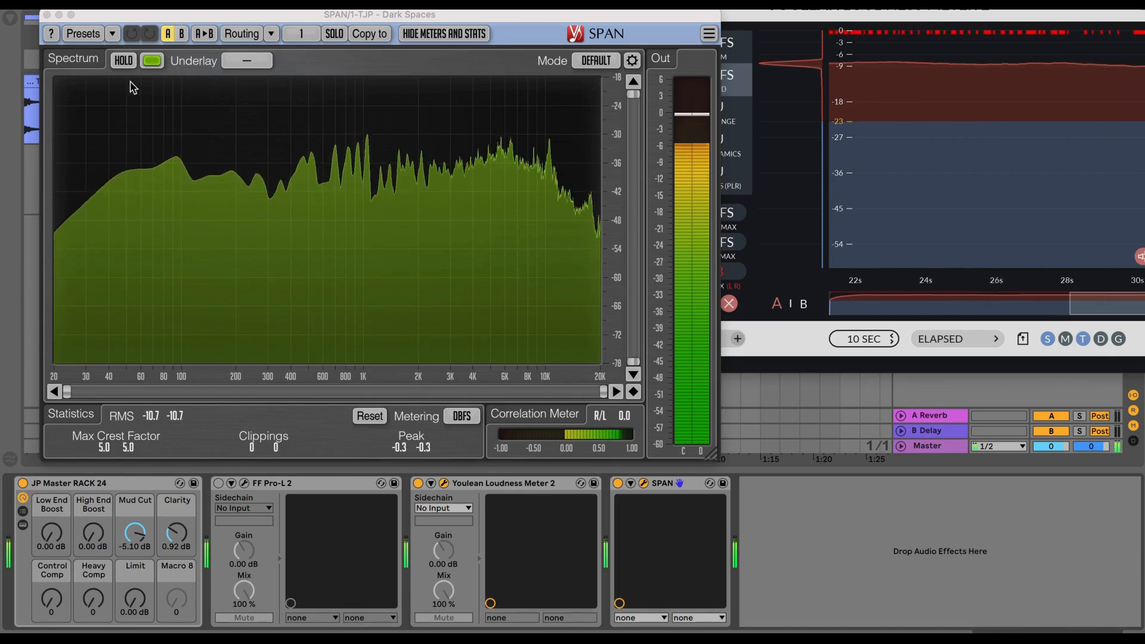
pyautogui.click(47, 15)
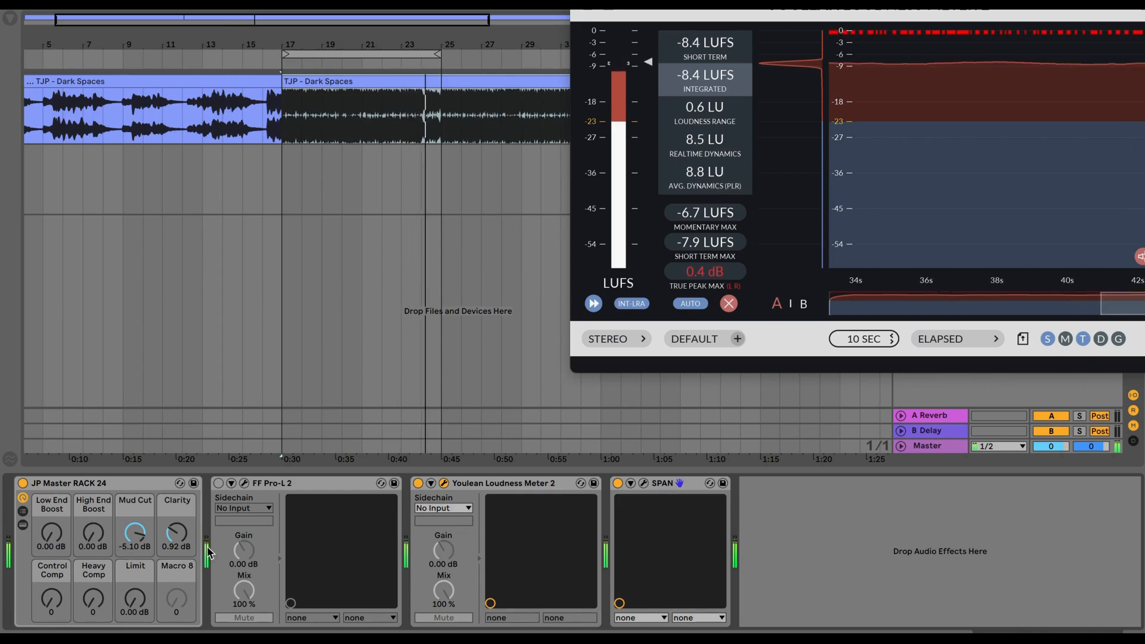
# Reveal the devices inside JP Master RACK 24 and set its Mud Cut macro to -6.00 dB
pyautogui.click(23, 525)
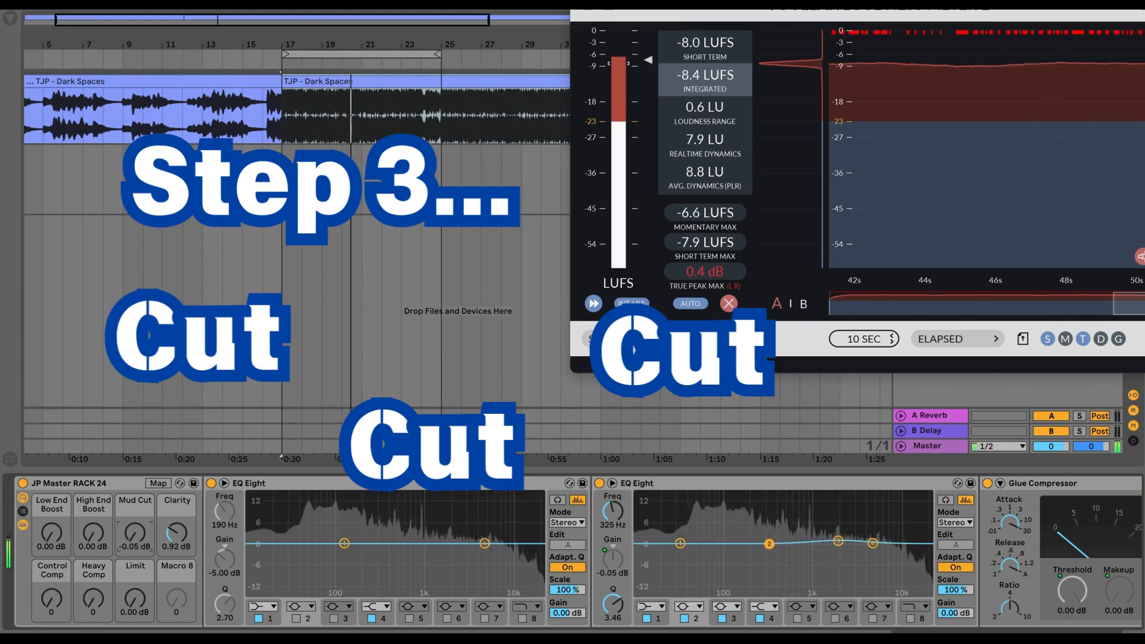
pyautogui.moveTo(135, 535); pyautogui.dragTo(135, 477)
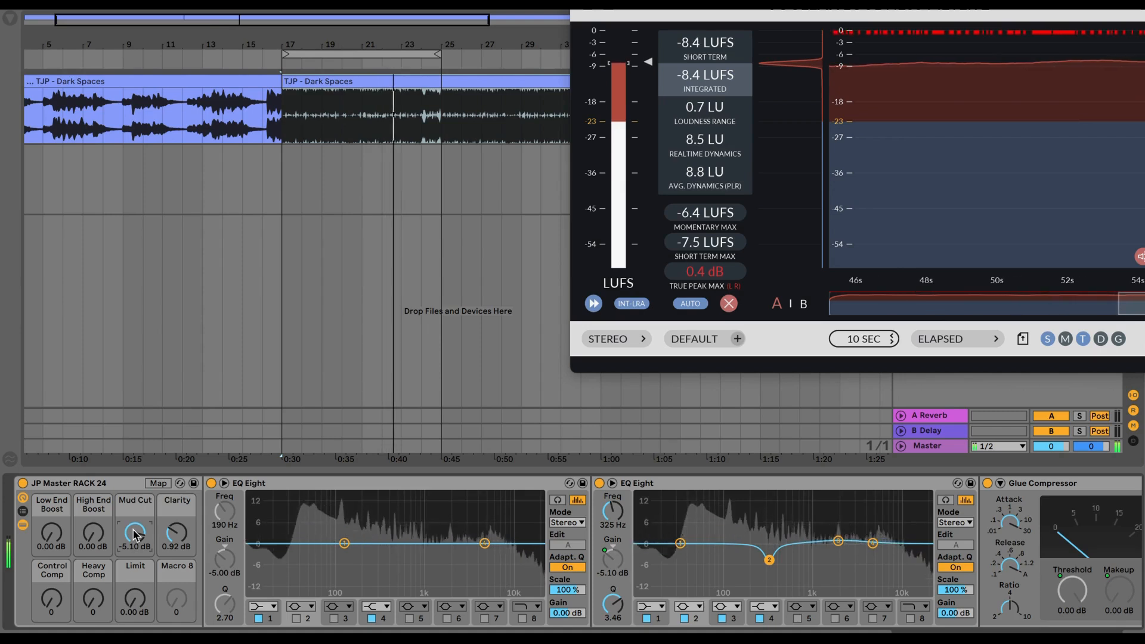
pyautogui.moveTo(135, 533); pyautogui.dragTo(134, 469)
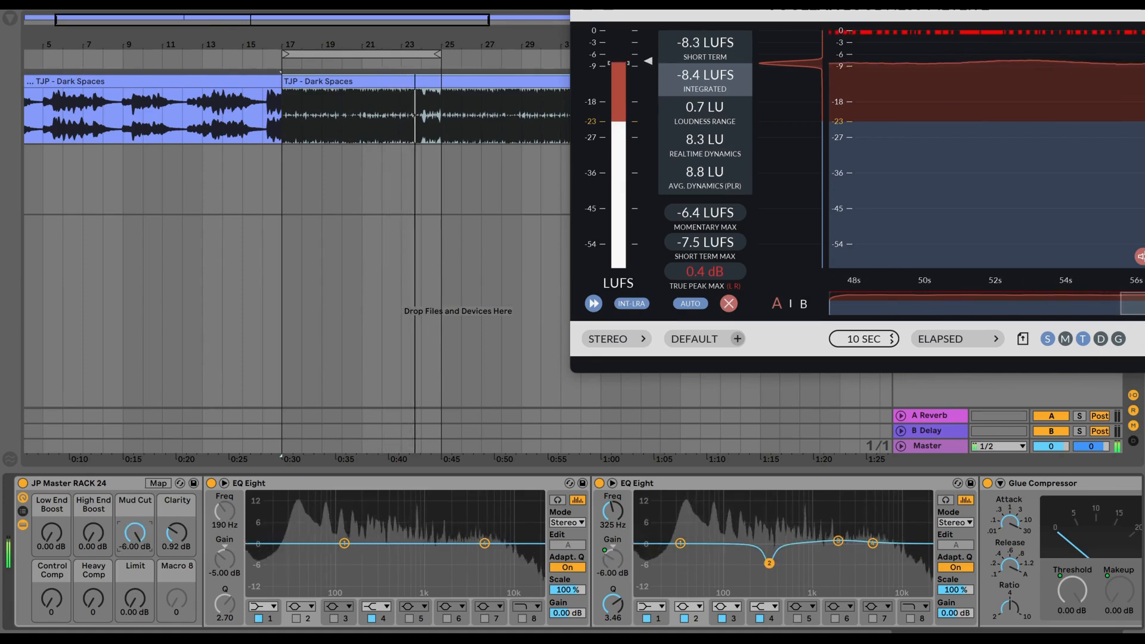
pyautogui.moveTo(135, 533); pyautogui.dragTo(135, 599)
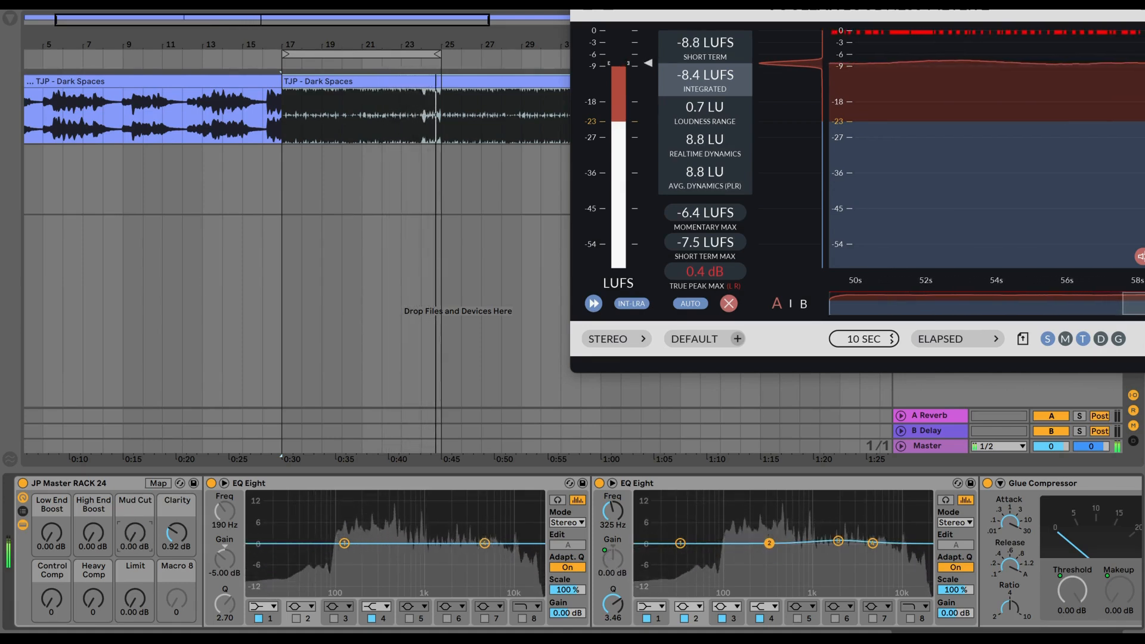
pyautogui.moveTo(135, 534); pyautogui.dragTo(135, 468)
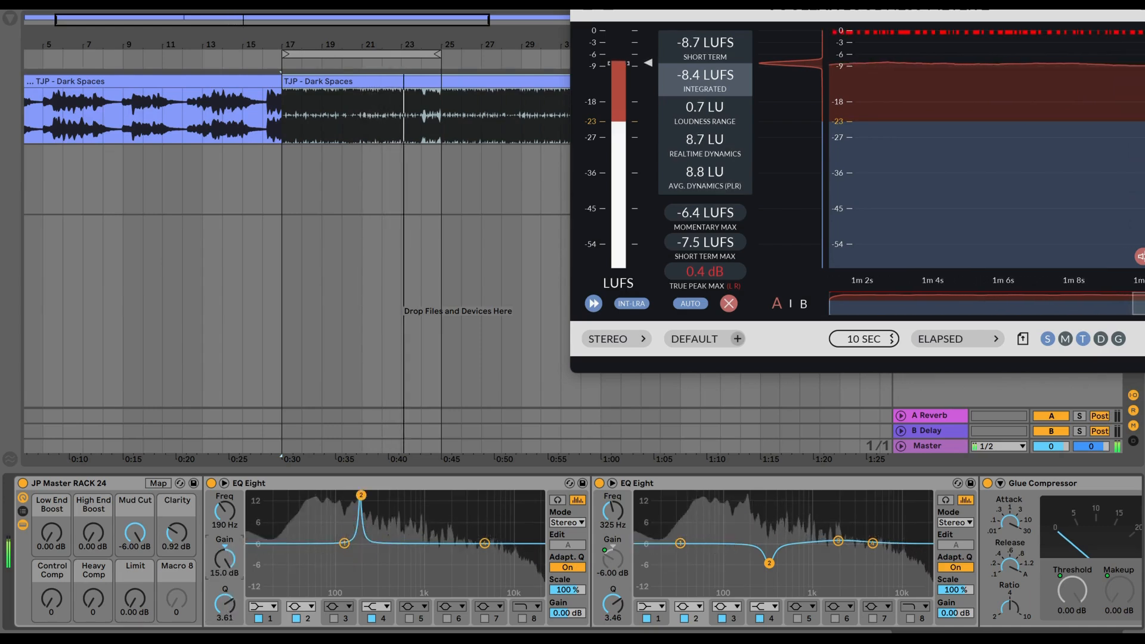
# Sweep band 2 of the first EQ Eight with a boost, set it to -4.29 dB at 245 Hz, and select band 3
pyautogui.moveTo(225, 559); pyautogui.dragTo(224, 551)
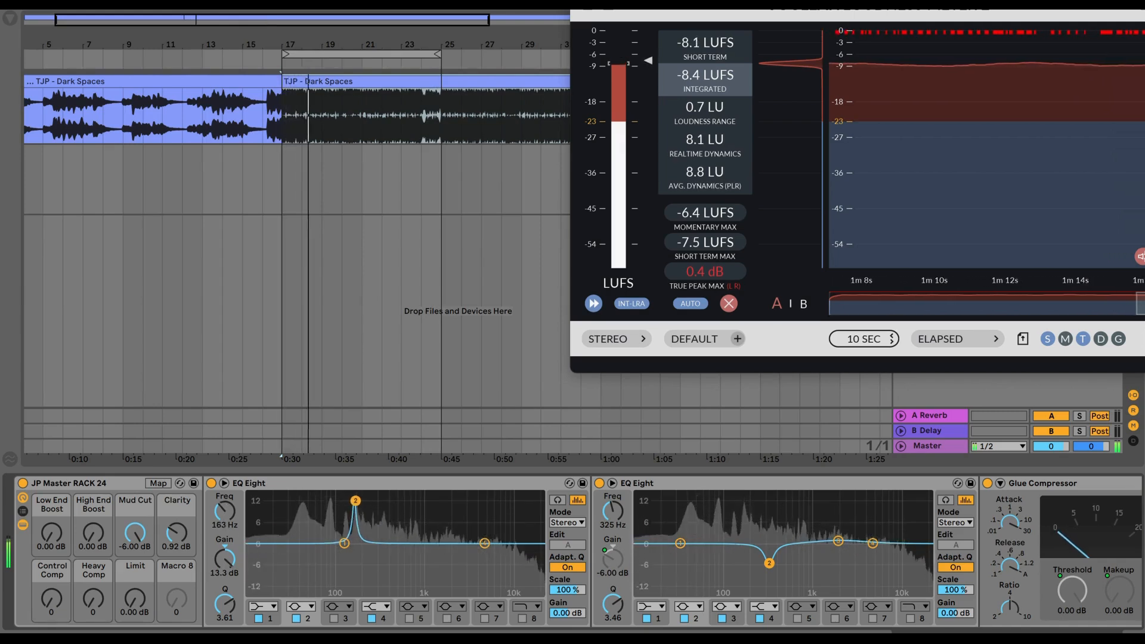
pyautogui.moveTo(225, 511); pyautogui.dragTo(224, 510)
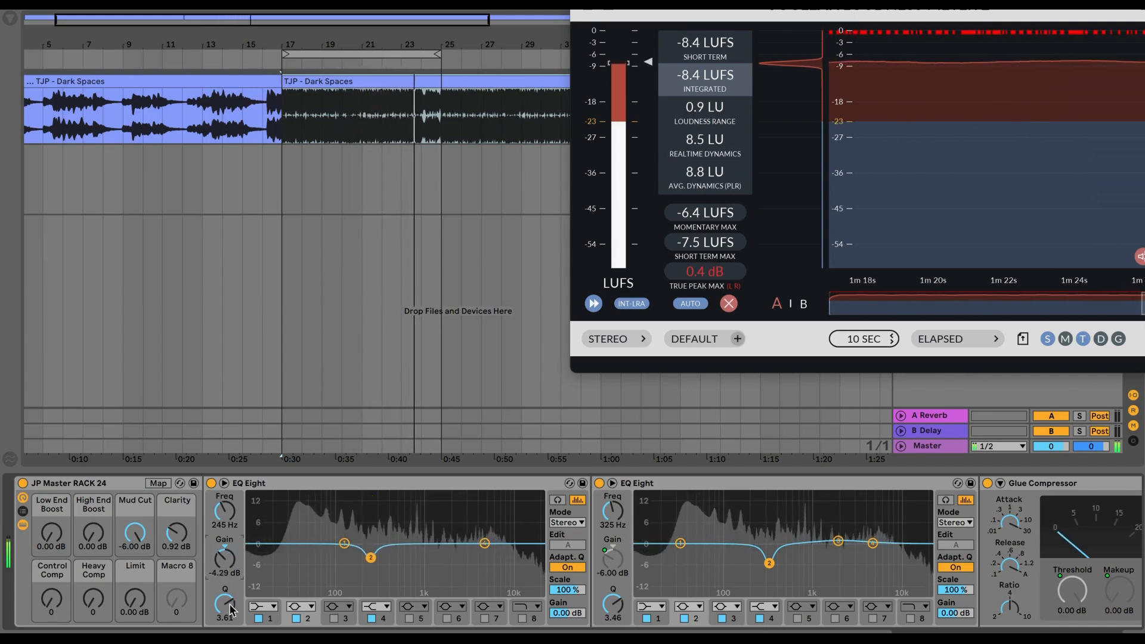
pyautogui.click(333, 618)
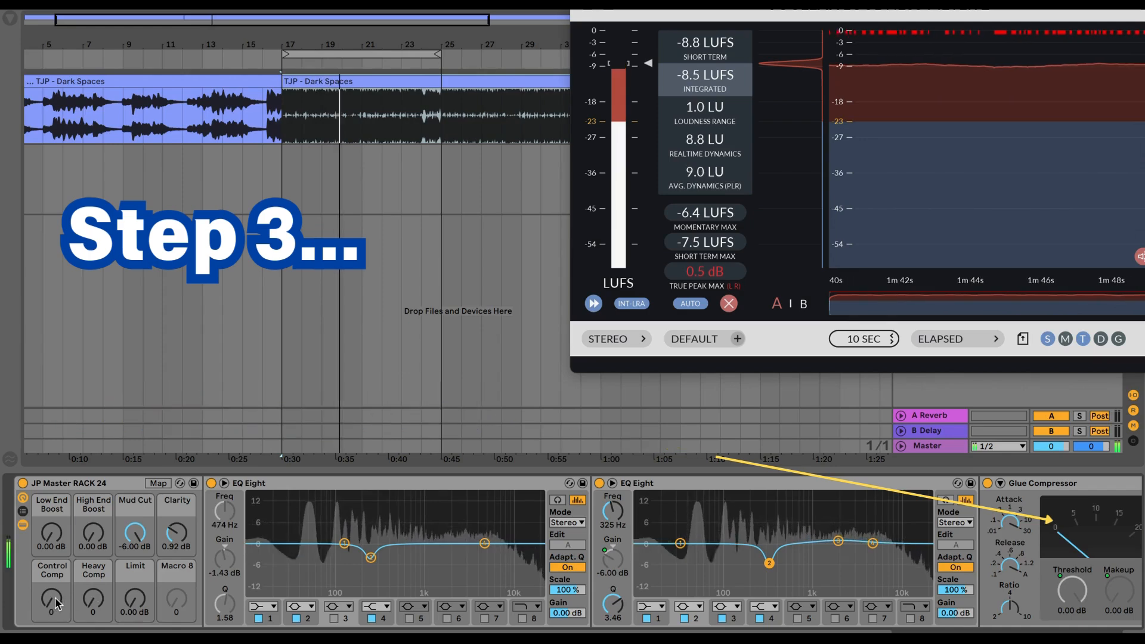
# Raise the rack's Control Comp macro to 66
pyautogui.moveTo(50, 606); pyautogui.dragTo(50, 586)
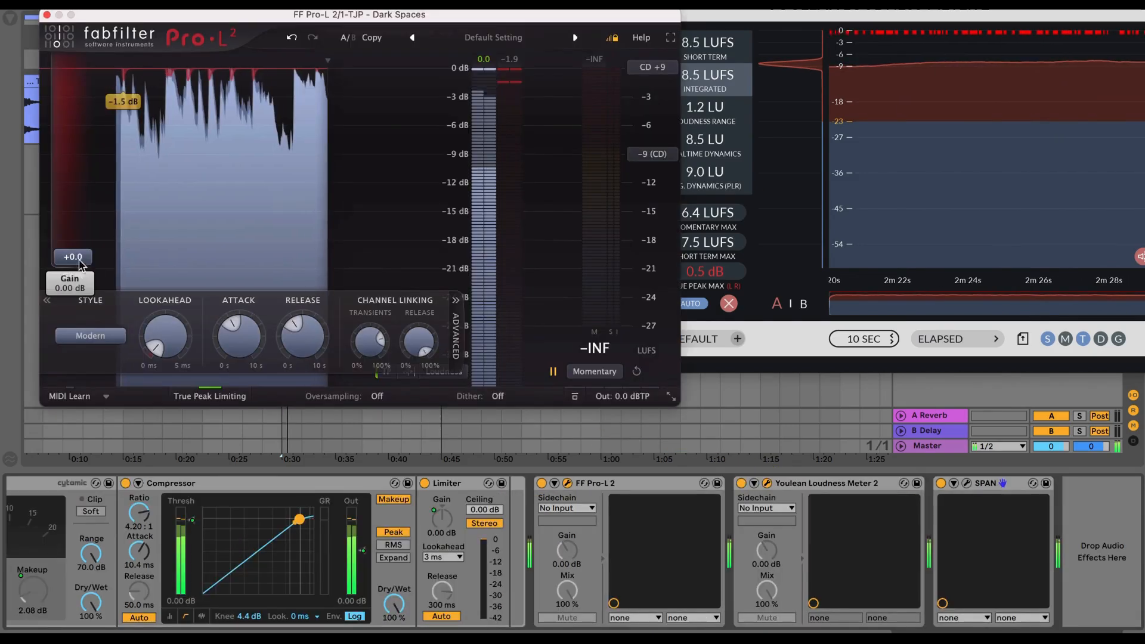
# Push the FF Pro-L 2 limiter gain to about +15.7 dB and reset the loudness meter's measurement
pyautogui.moveTo(81, 263); pyautogui.dragTo(72, 190)
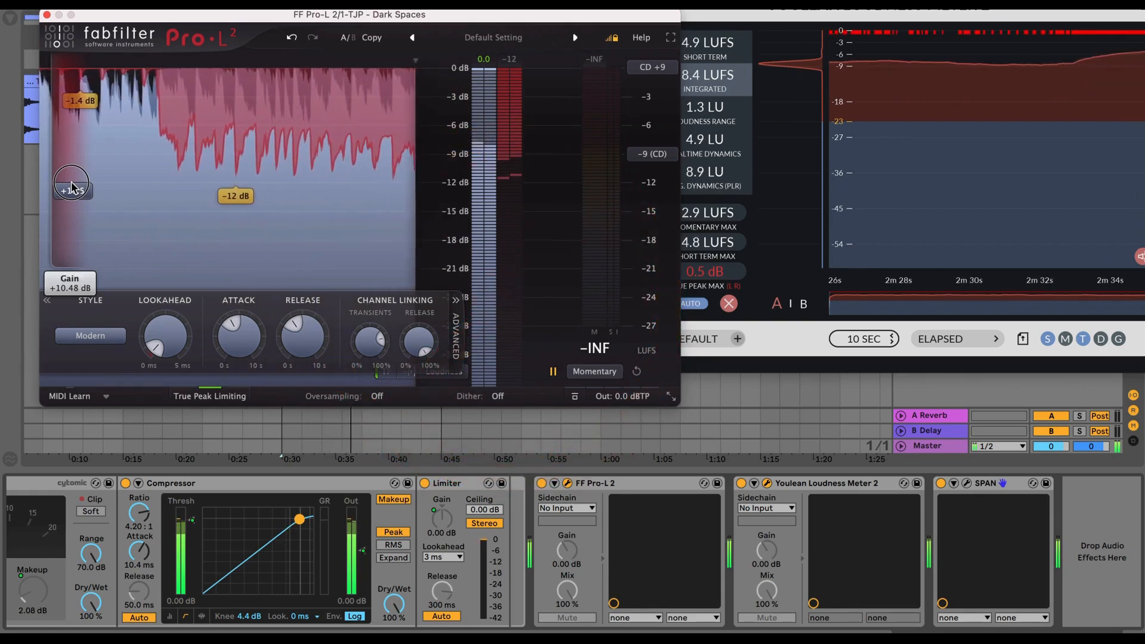
pyautogui.moveTo(72, 190); pyautogui.dragTo(72, 162)
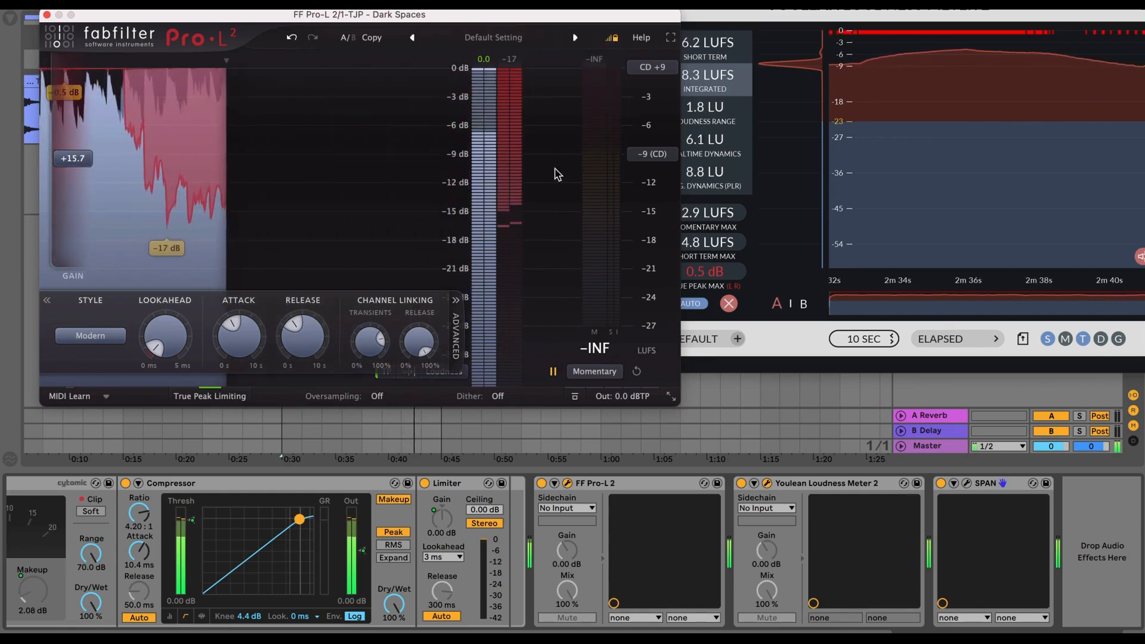
pyautogui.click(729, 304)
pyautogui.click(728, 304)
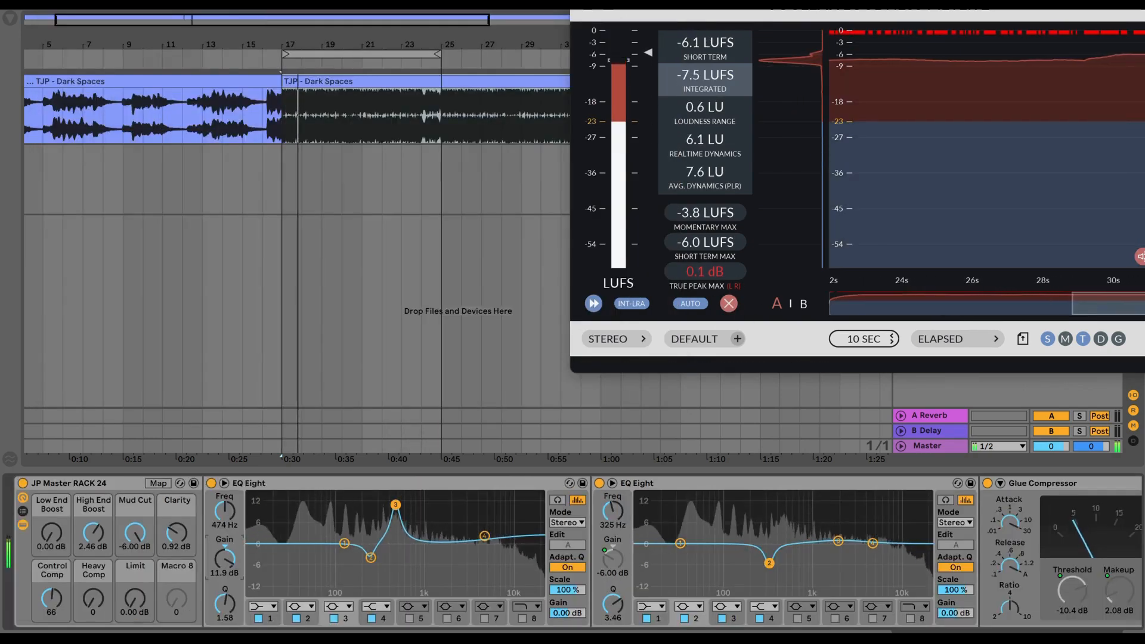
# Set band 3 of the first EQ Eight to -1.43 dB and compare the sound with the rack bypassed and active
pyautogui.moveTo(224, 559); pyautogui.dragTo(224, 612)
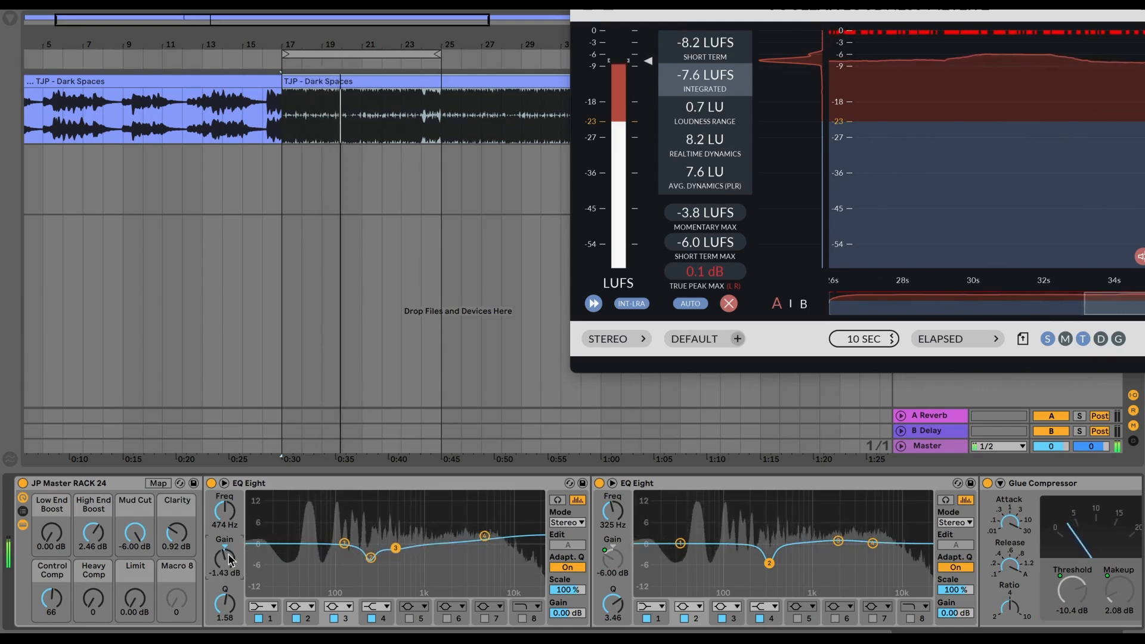
pyautogui.click(23, 483)
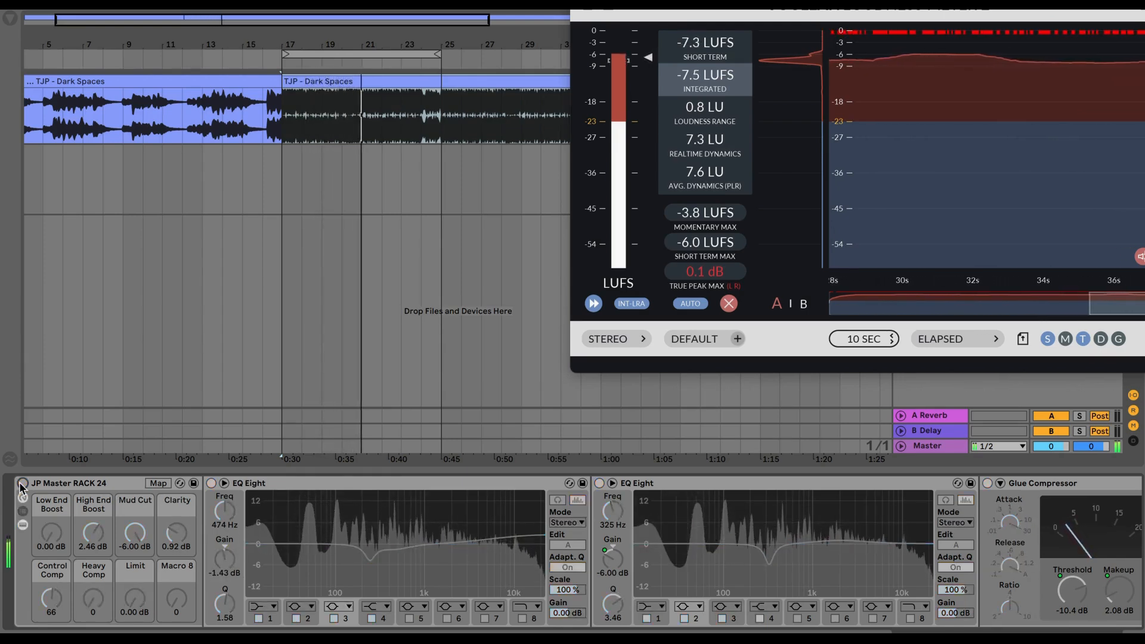
pyautogui.click(23, 483)
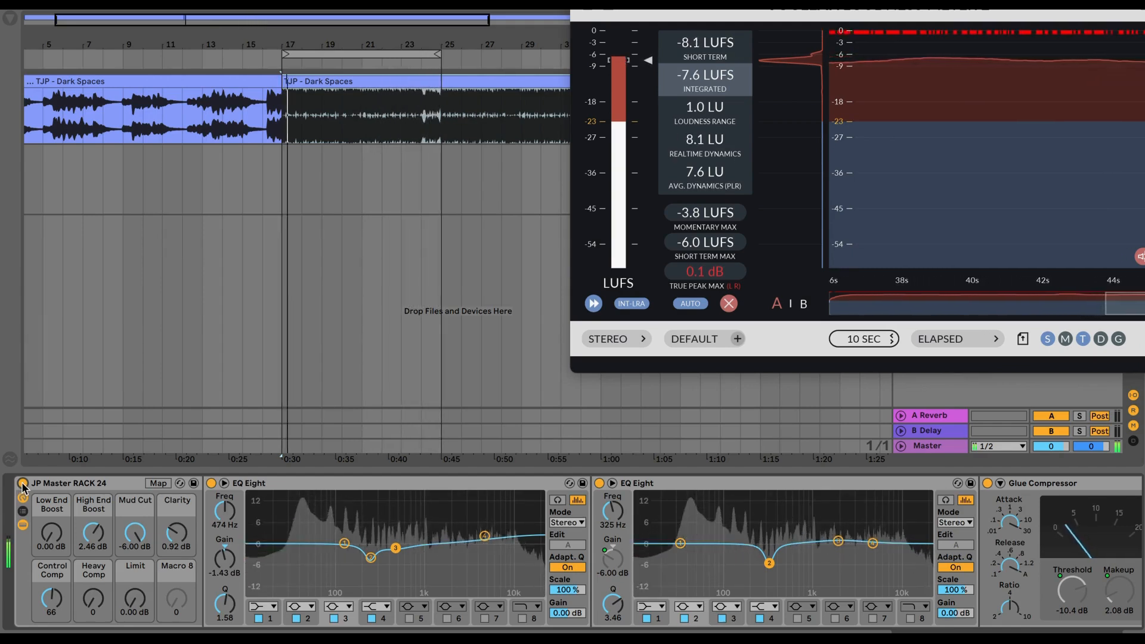
pyautogui.click(23, 483)
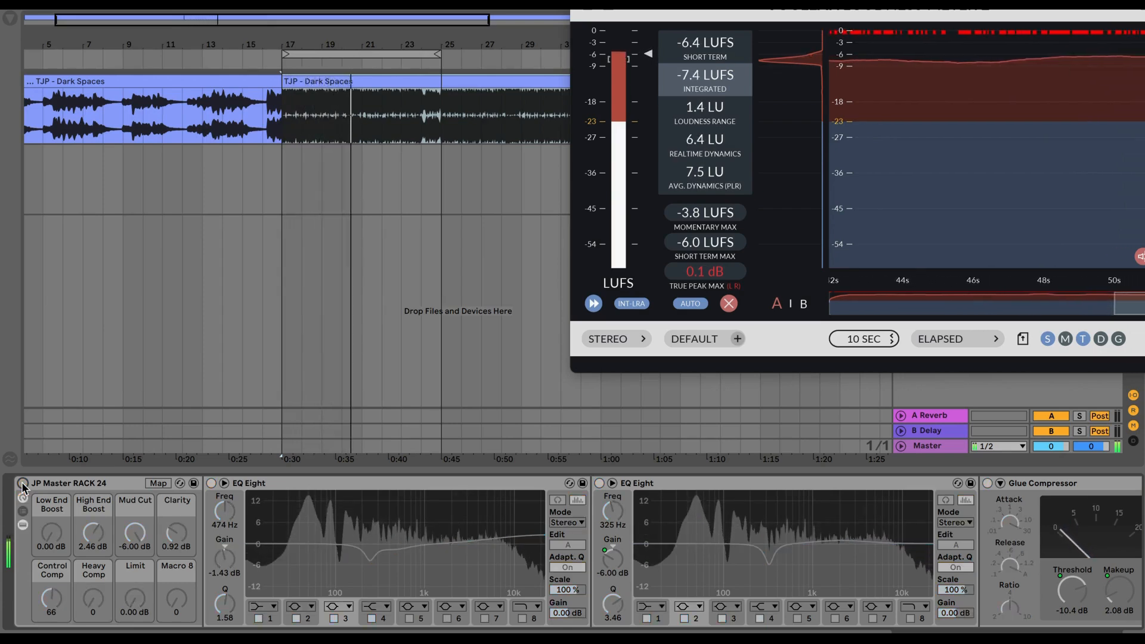
pyautogui.click(23, 483)
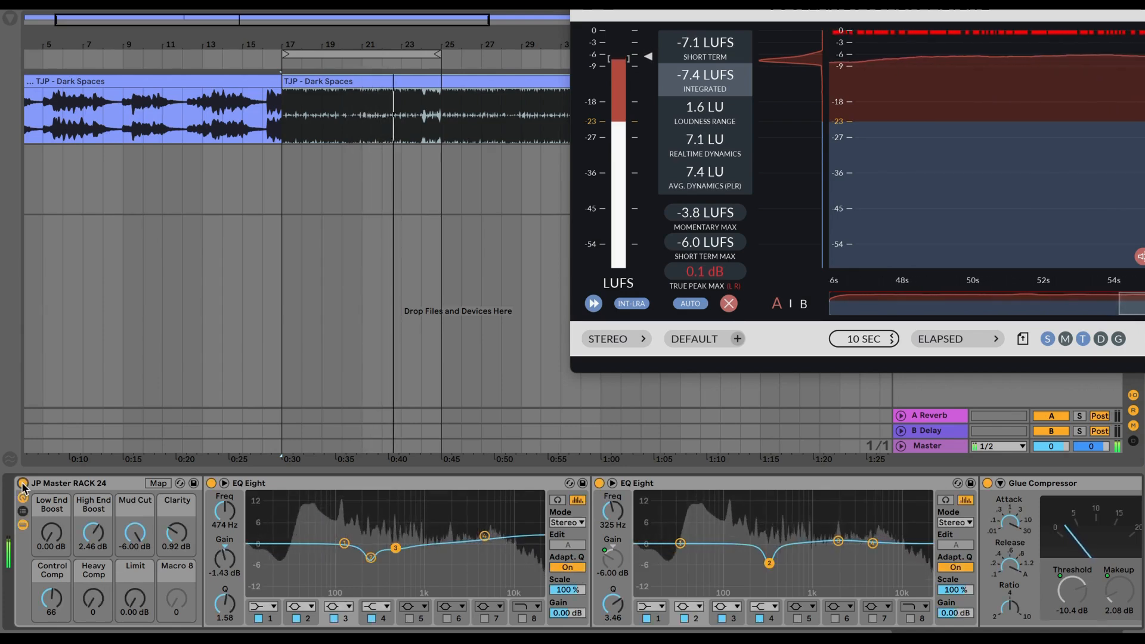
pyautogui.click(23, 483)
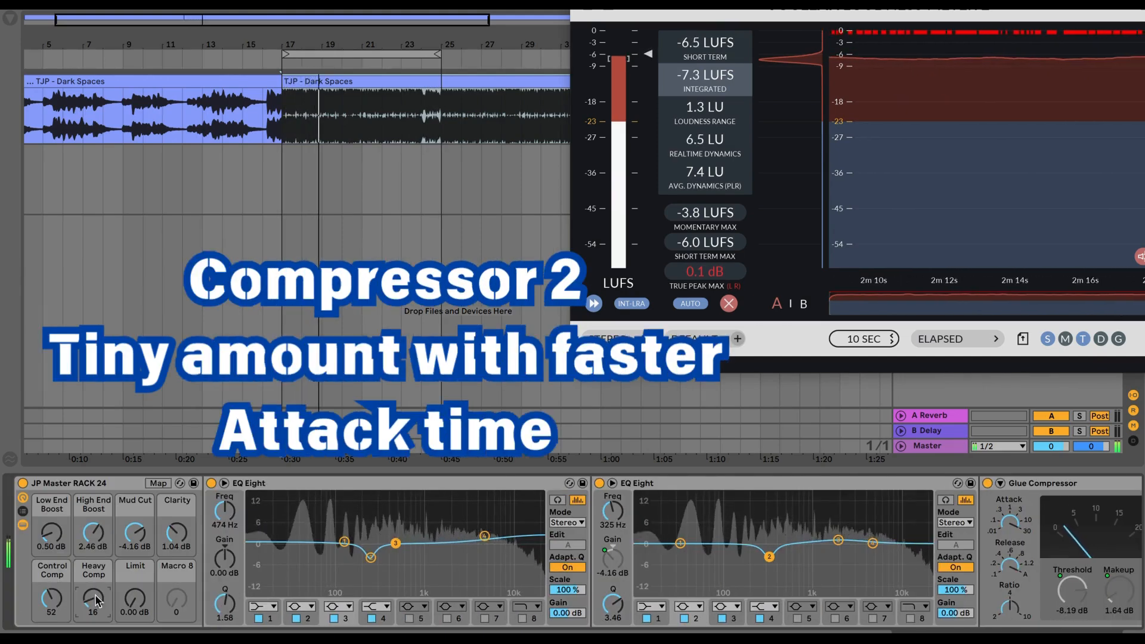
# Set the FF Pro-L 2 limiter gain to +1.9 dB and close its window
pyautogui.hscroll(4, 286, 587)
pyautogui.hscroll(12, 287, 586)
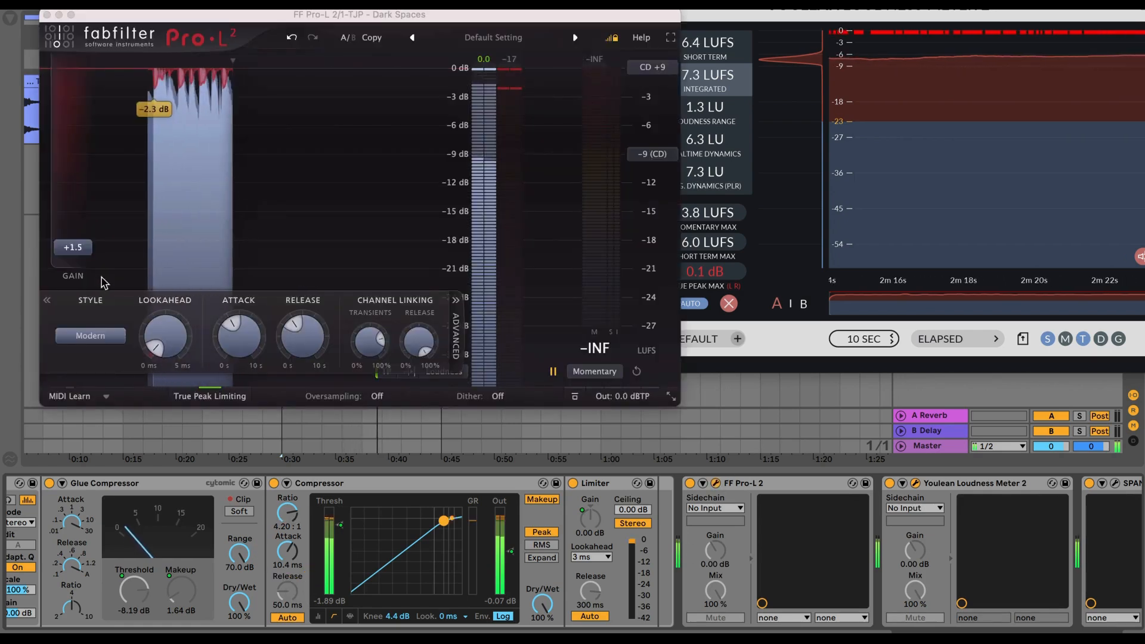
pyautogui.moveTo(79, 255)
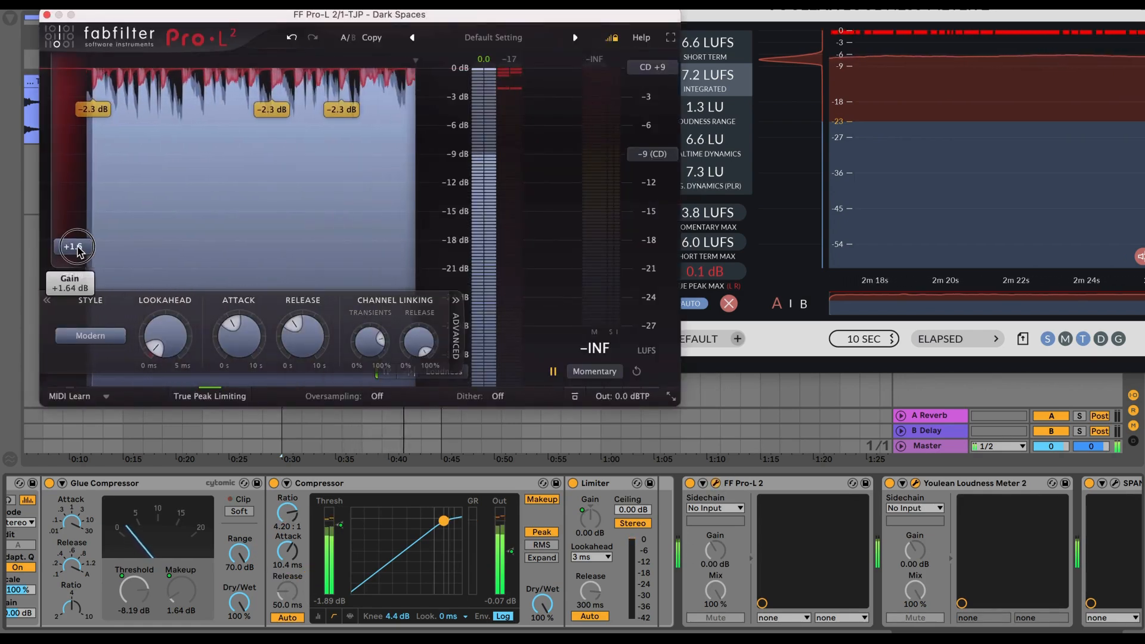
pyautogui.moveTo(80, 255); pyautogui.dragTo(77, 242)
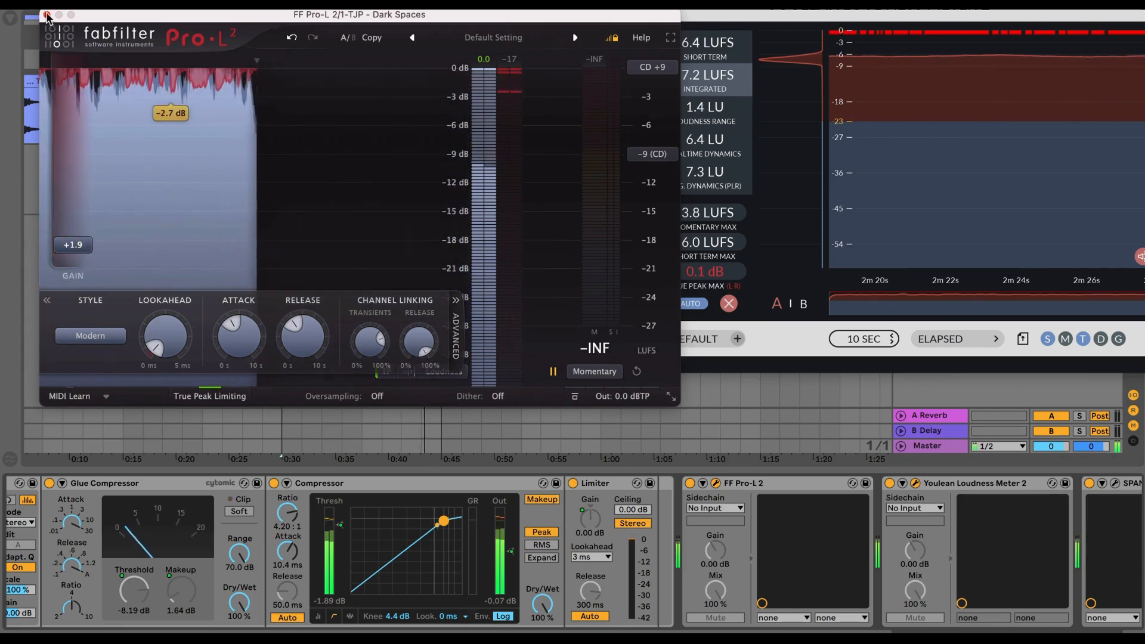
pyautogui.click(47, 15)
# Open SPAN and examine the frequency spectrum of the processed track
pyautogui.hscroll(5, 928, 510)
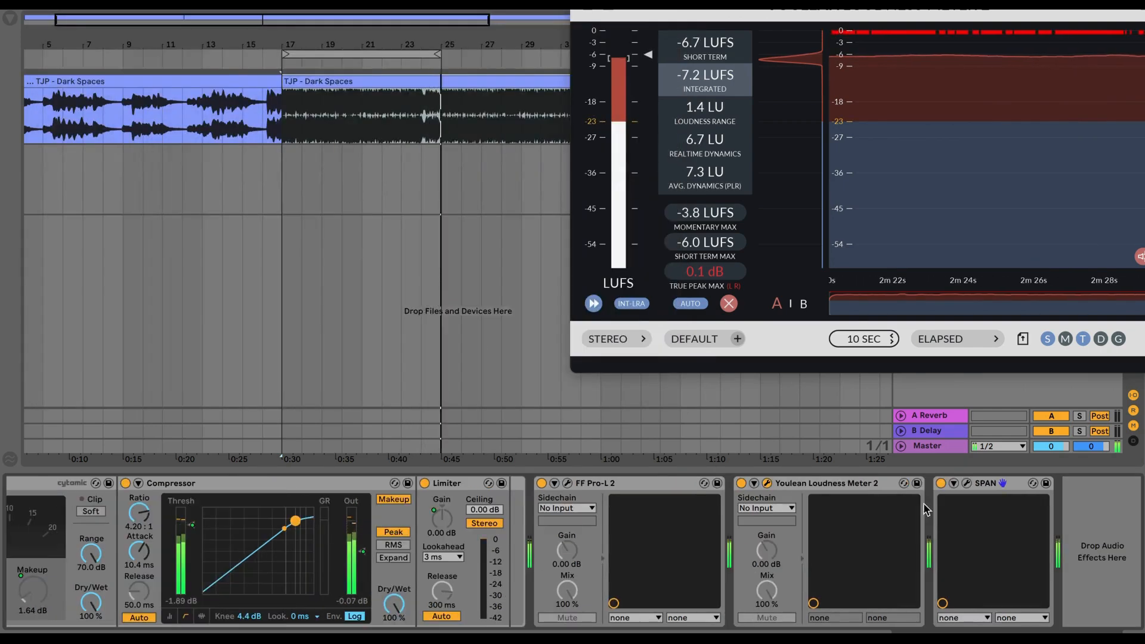
pyautogui.click(967, 484)
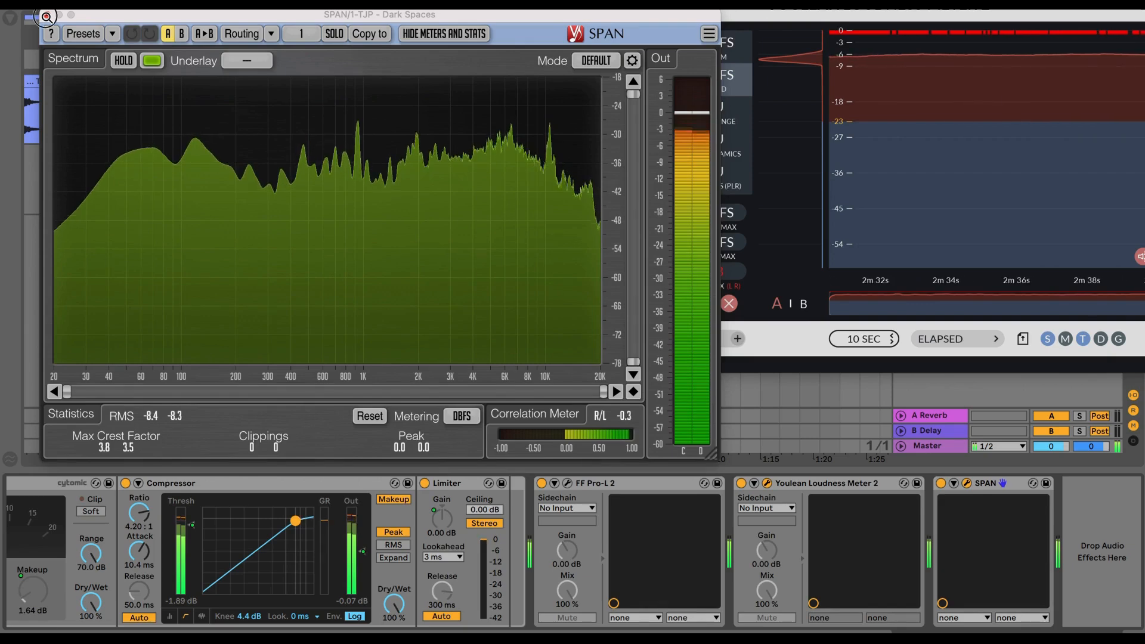
# Close SPAN, find FF Pro-MB by searching the plug-ins for "mb", and insert it ahead of the JP Master RACK 24
pyautogui.click(47, 15)
pyautogui.hscroll(-2, 192, 569)
pyautogui.hscroll(-5, 192, 569)
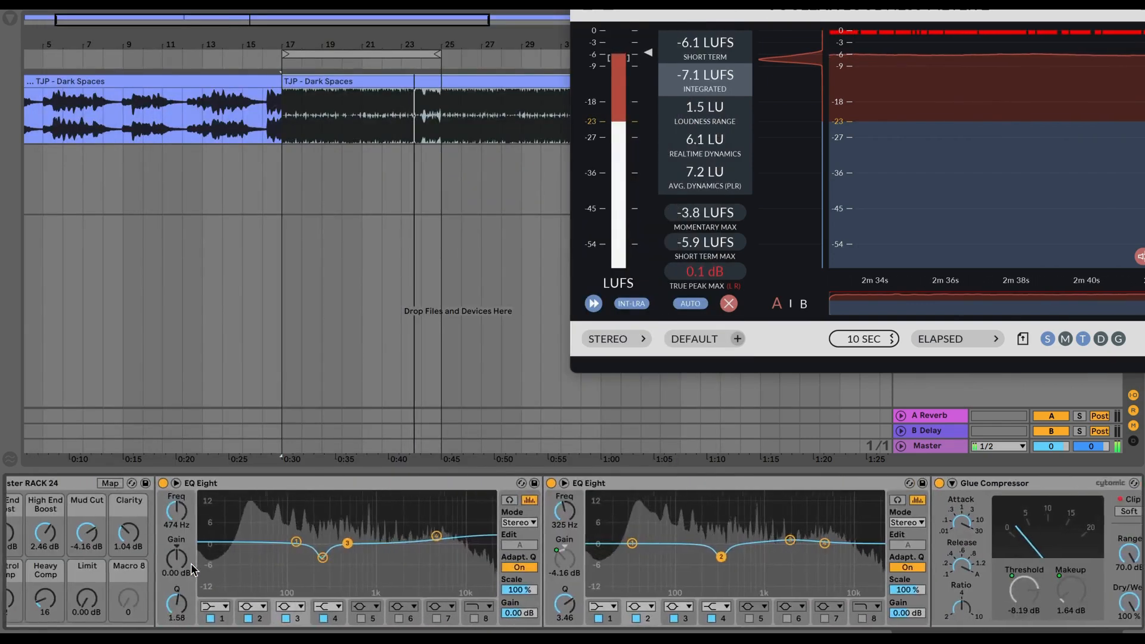
pyautogui.press('super+f')
pyautogui.write('sp')
pyautogui.click(62, 25)
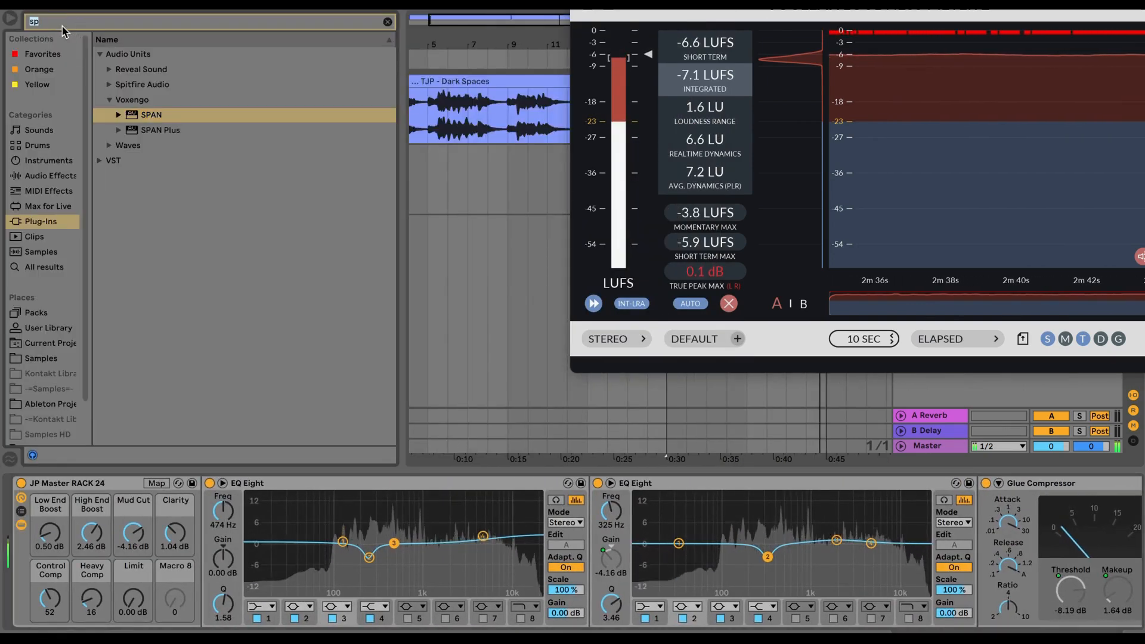
pyautogui.write('mc')
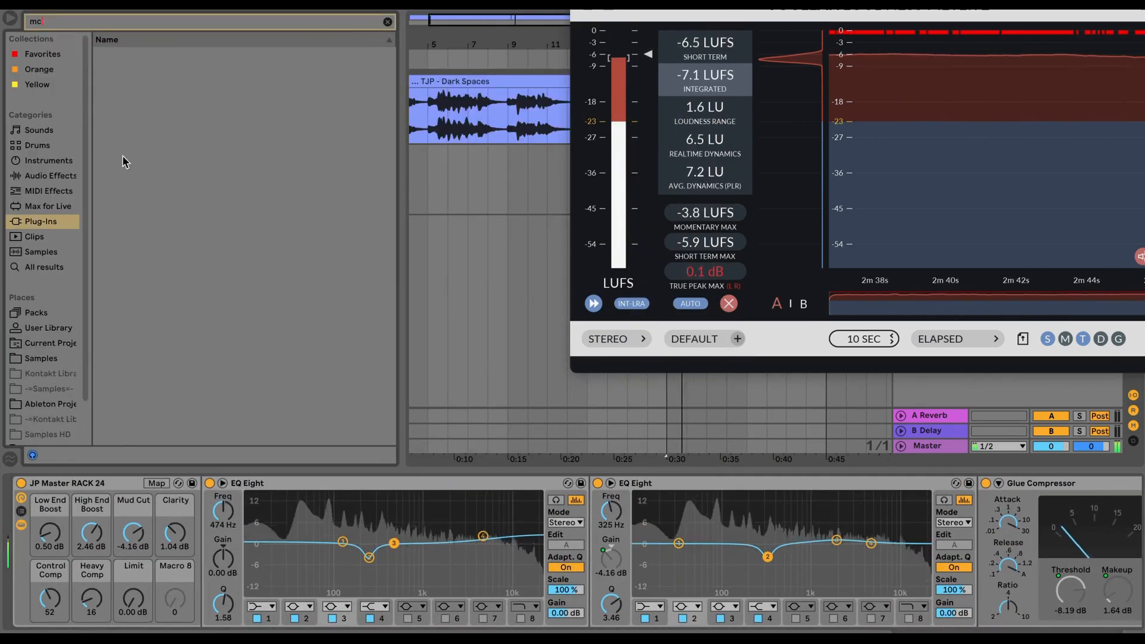
pyautogui.press('BackSpace')
pyautogui.write('b')
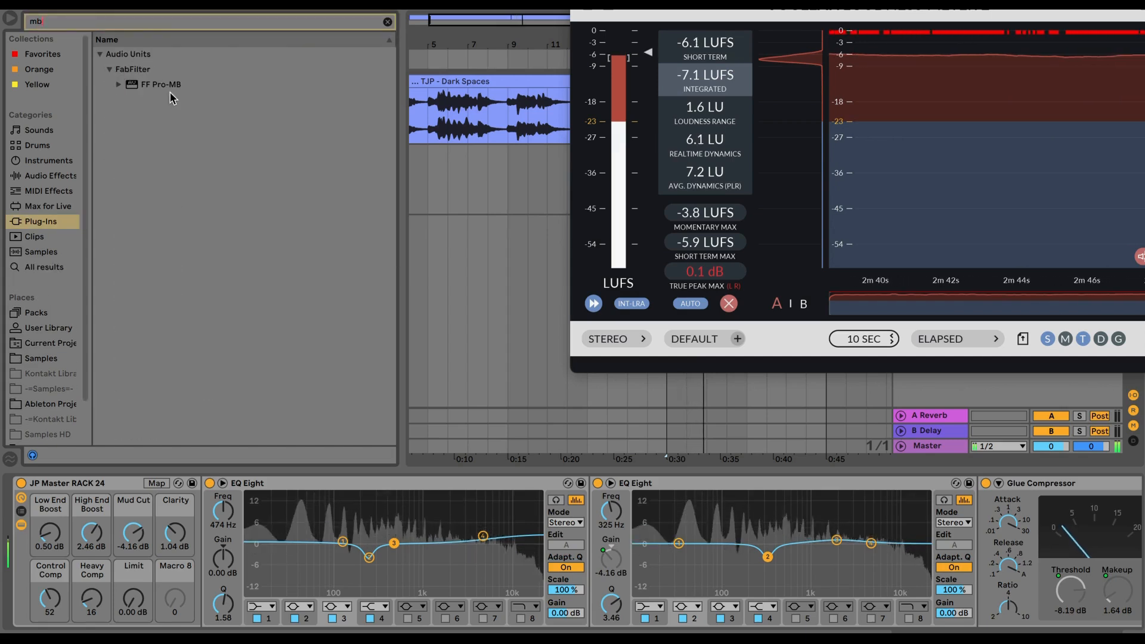
pyautogui.moveTo(169, 89); pyautogui.dragTo(24, 555)
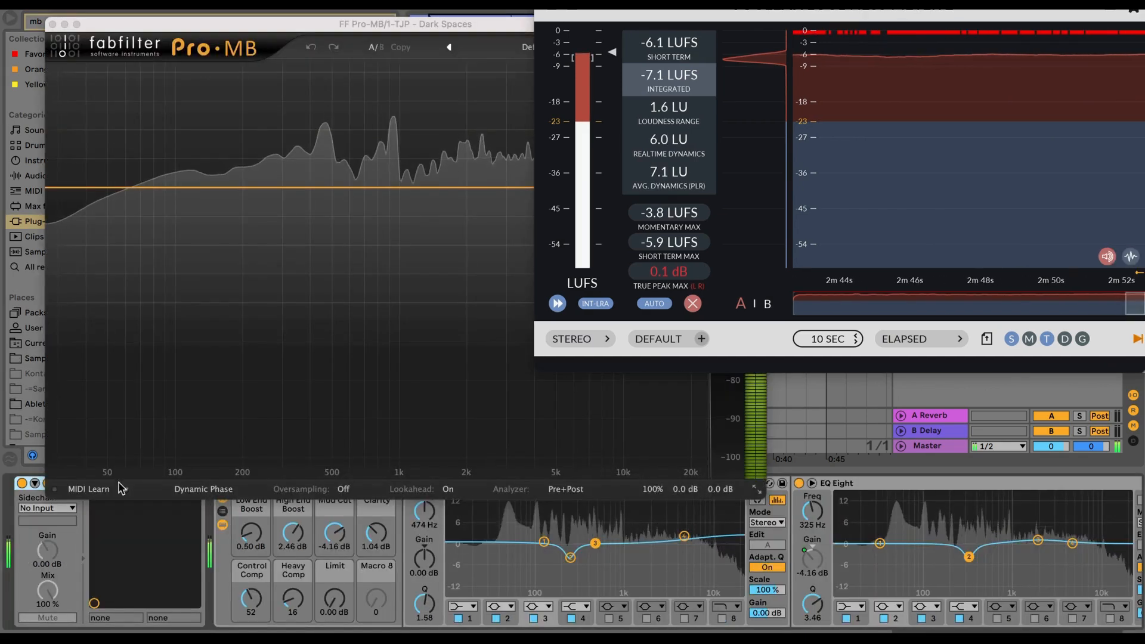
# Add a Pro-MB compression band from about 500 Hz to 2 kHz and adjust its threshold for light gain reduction
pyautogui.click(394, 195)
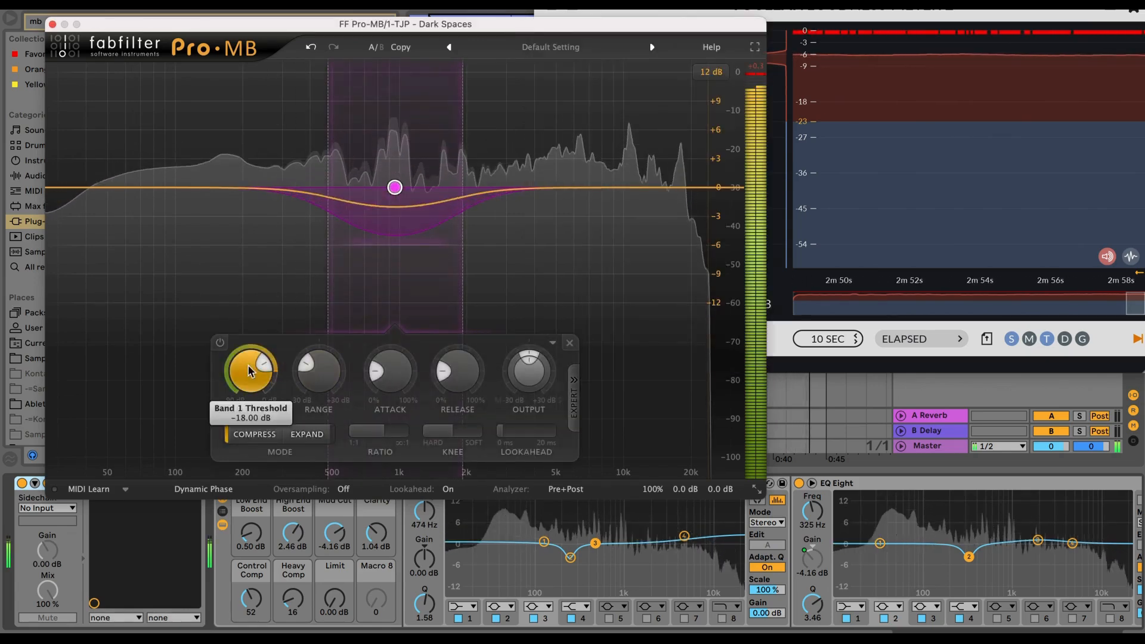
pyautogui.moveTo(254, 381); pyautogui.dragTo(250, 451)
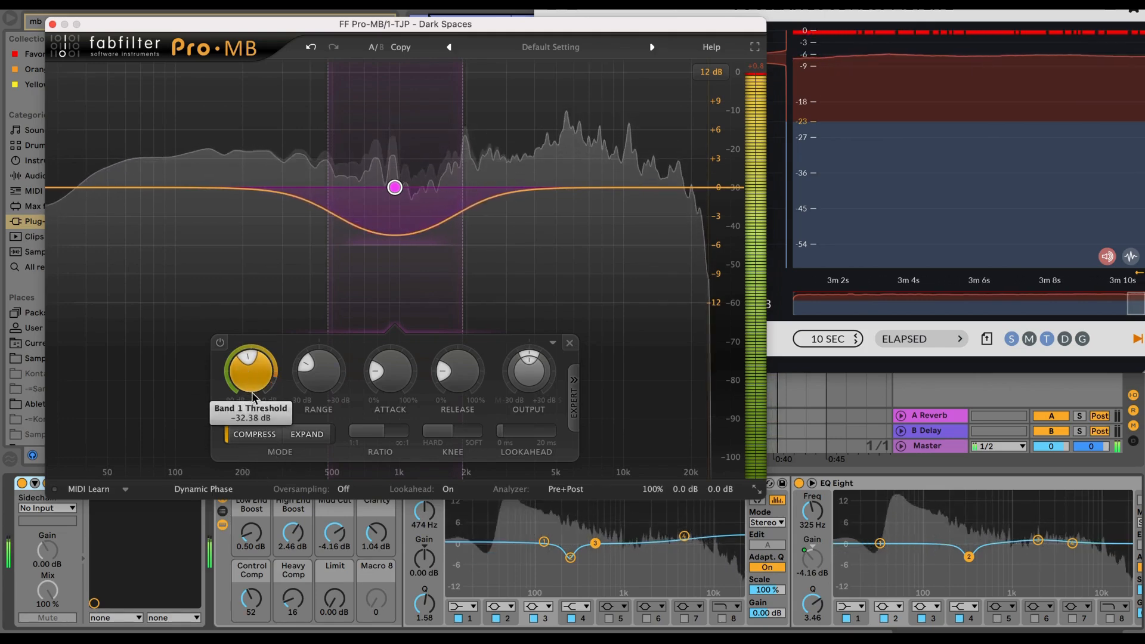
pyautogui.moveTo(253, 397); pyautogui.dragTo(257, 289)
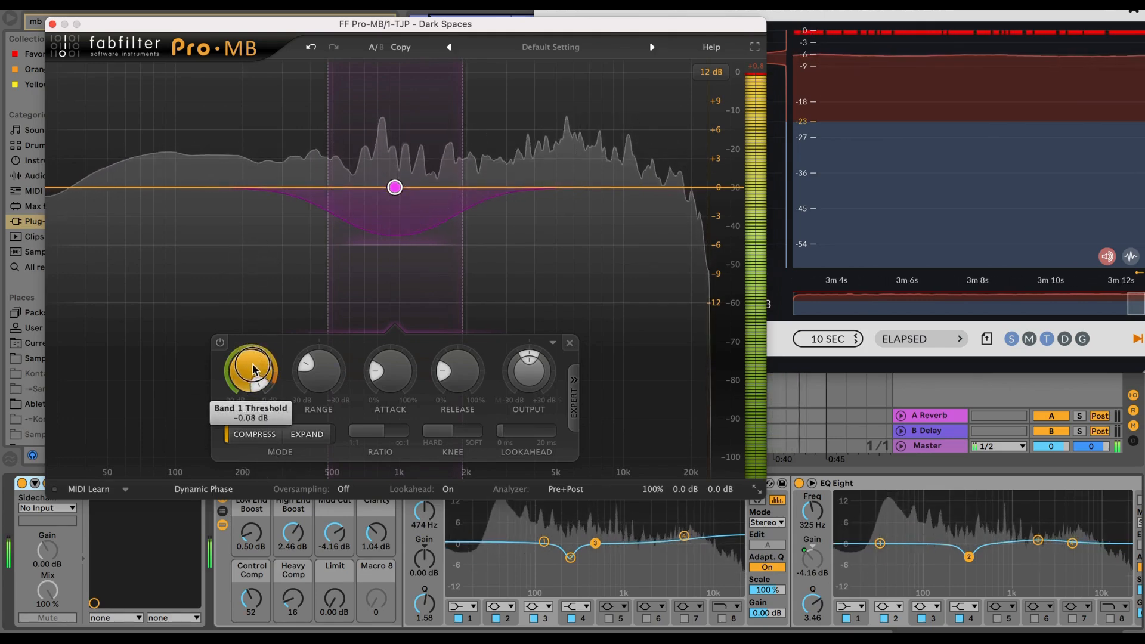
pyautogui.moveTo(251, 405); pyautogui.dragTo(255, 438)
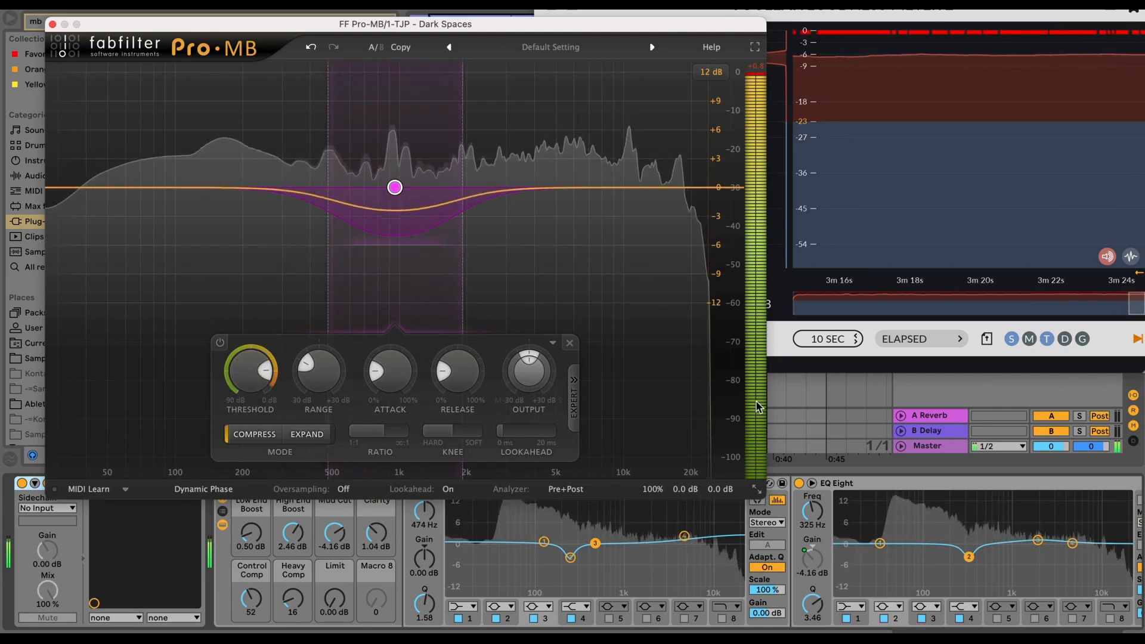
# Open SPAN at the end of the device chain to check the spectrum with the multiband compression
pyautogui.hscroll(5, 1077, 530)
pyautogui.hscroll(15, 1077, 529)
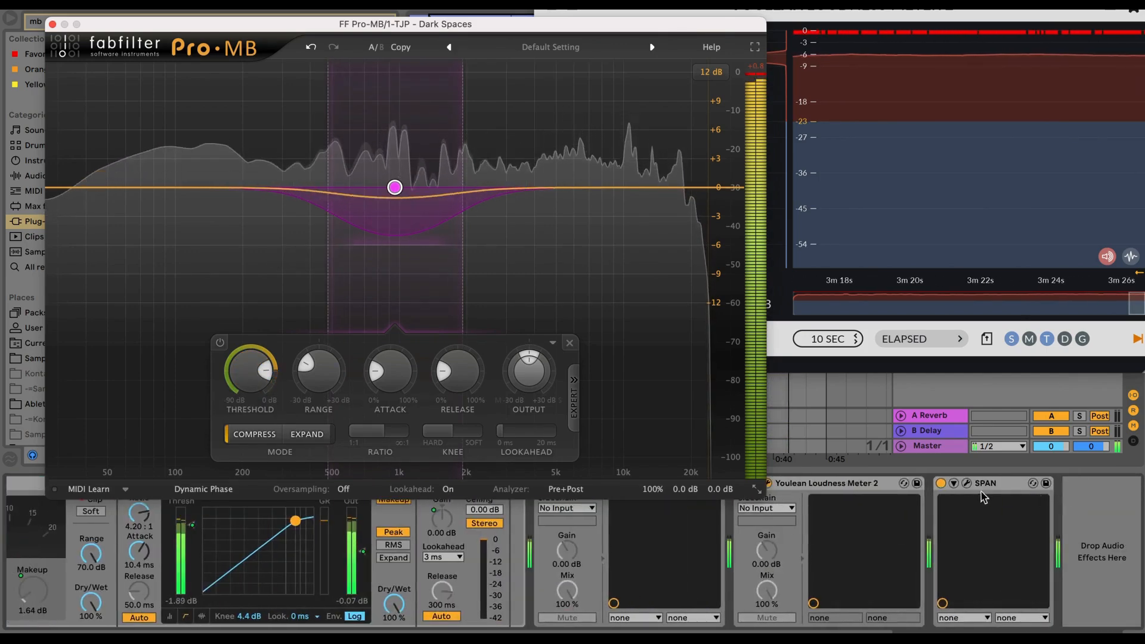
pyautogui.click(967, 484)
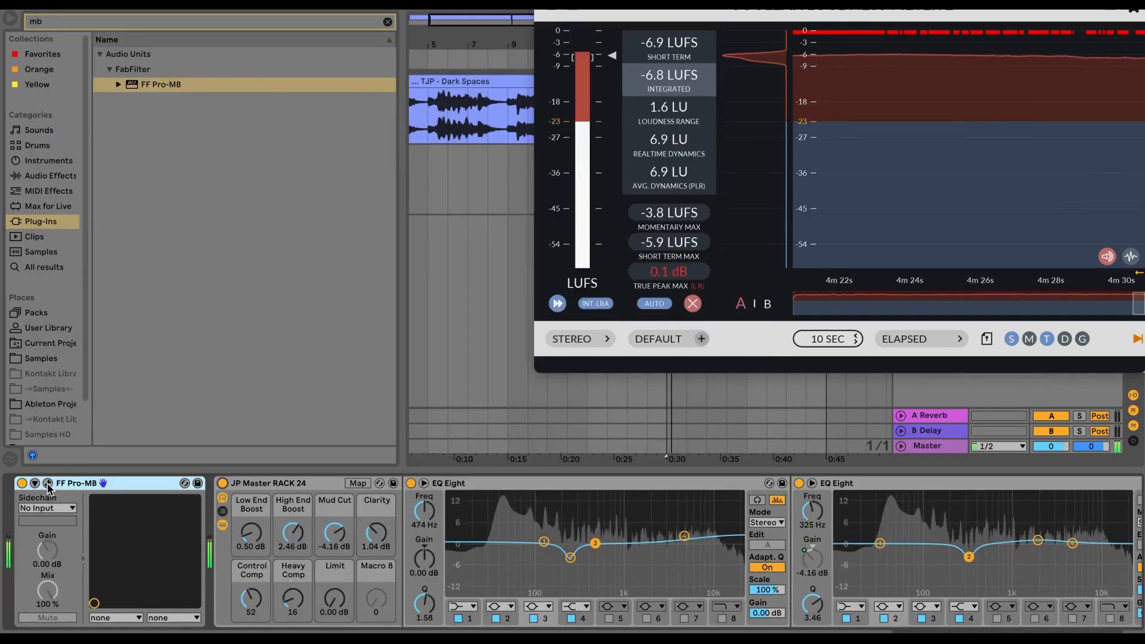
# Compare the track with the JP Master RACK 24 bypassed and active, leaving the rack enabled
pyautogui.click(222, 484)
pyautogui.click(223, 483)
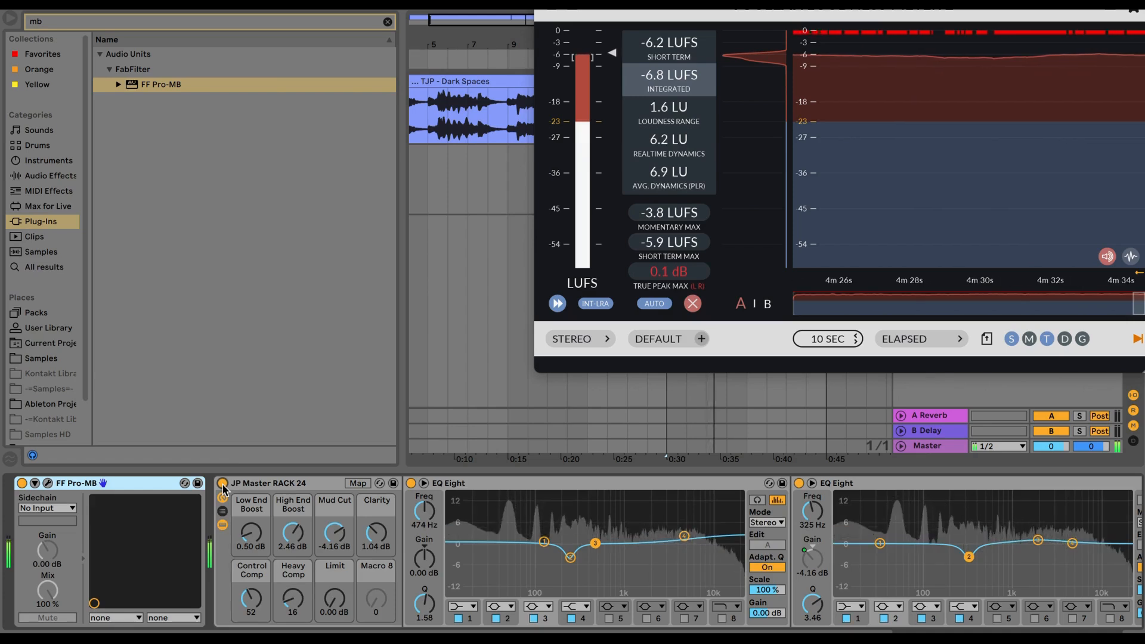
pyautogui.click(223, 484)
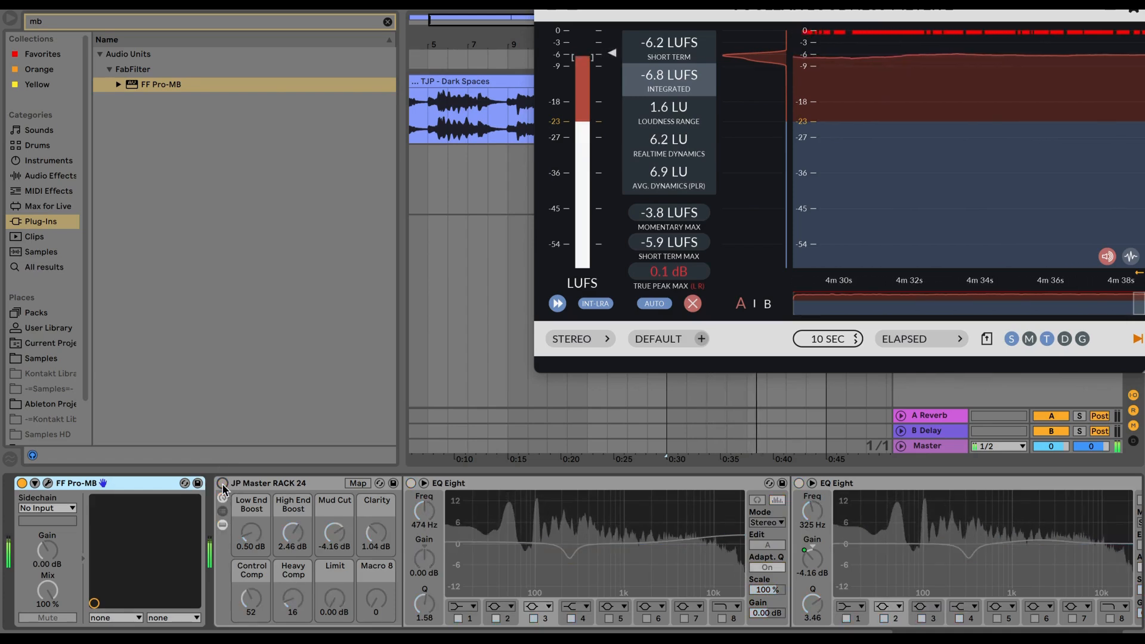
pyautogui.click(222, 484)
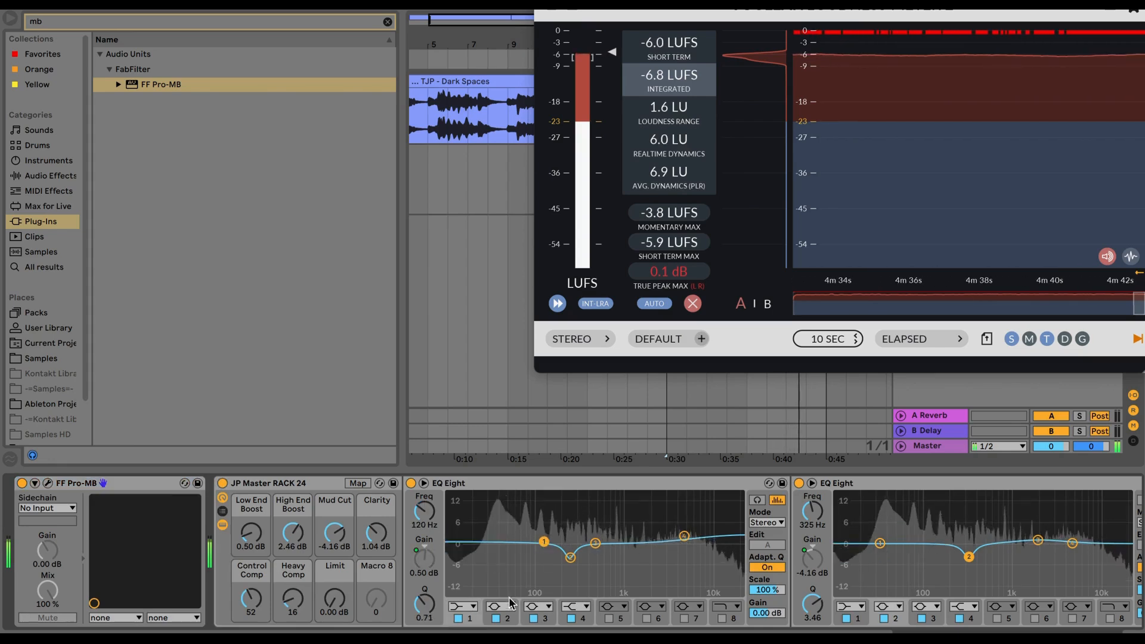
pyautogui.click(608, 619)
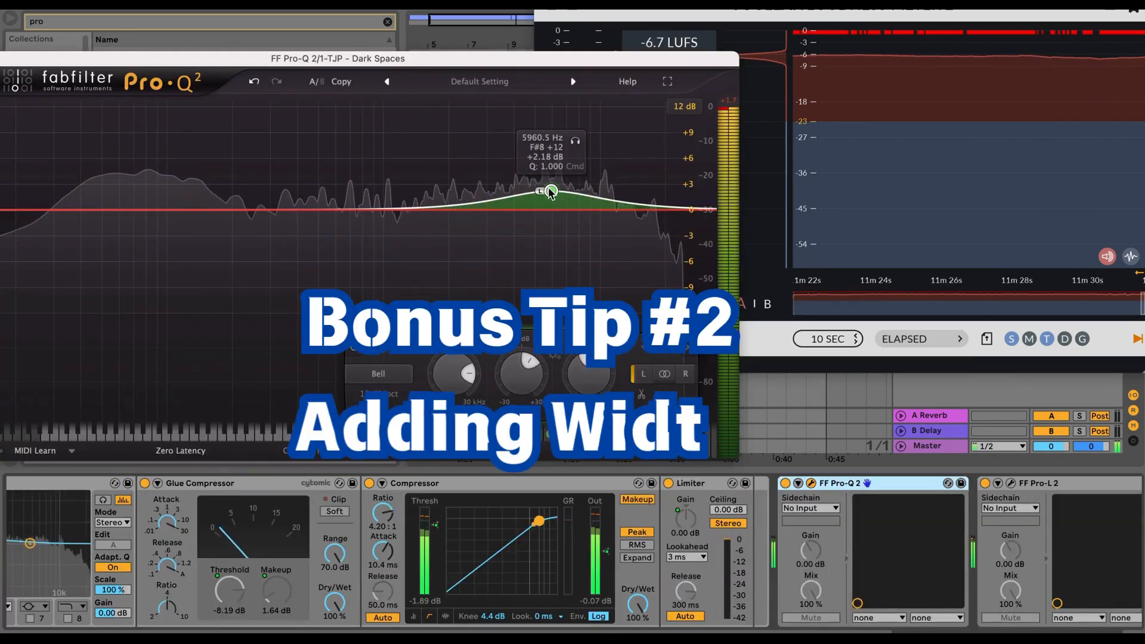
# Add a second Pro-Q 2 bell band at about 9.9 kHz and +2.06 dB, placed on the right channel only
pyautogui.doubleClick(588, 196)
pyautogui.rightClick(588, 197)
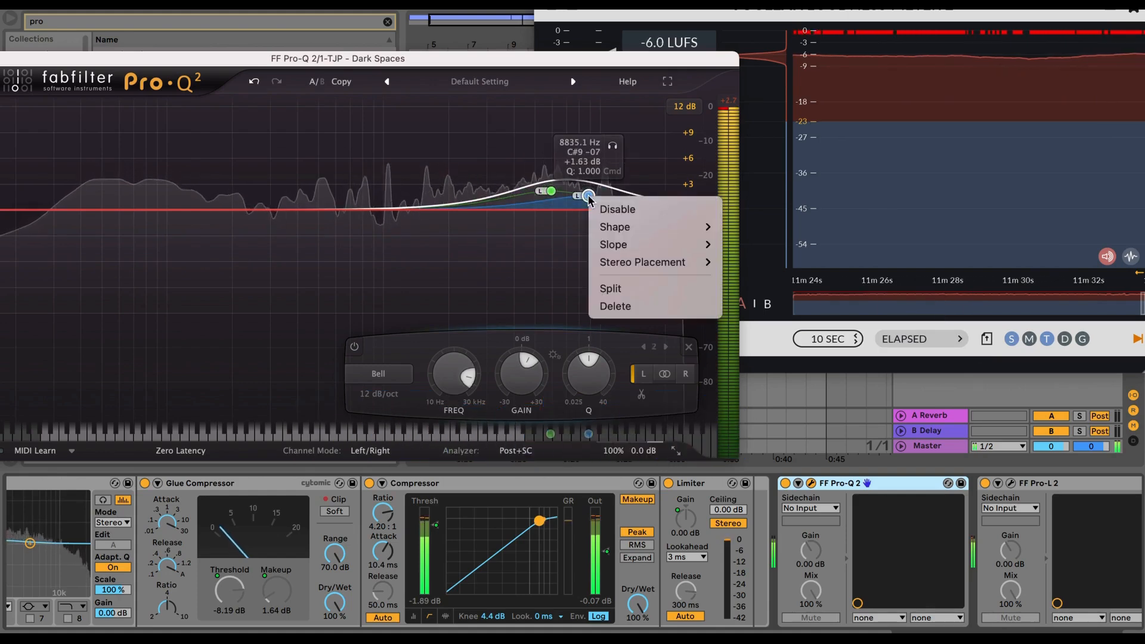
pyautogui.moveTo(686, 262)
pyautogui.click(750, 280)
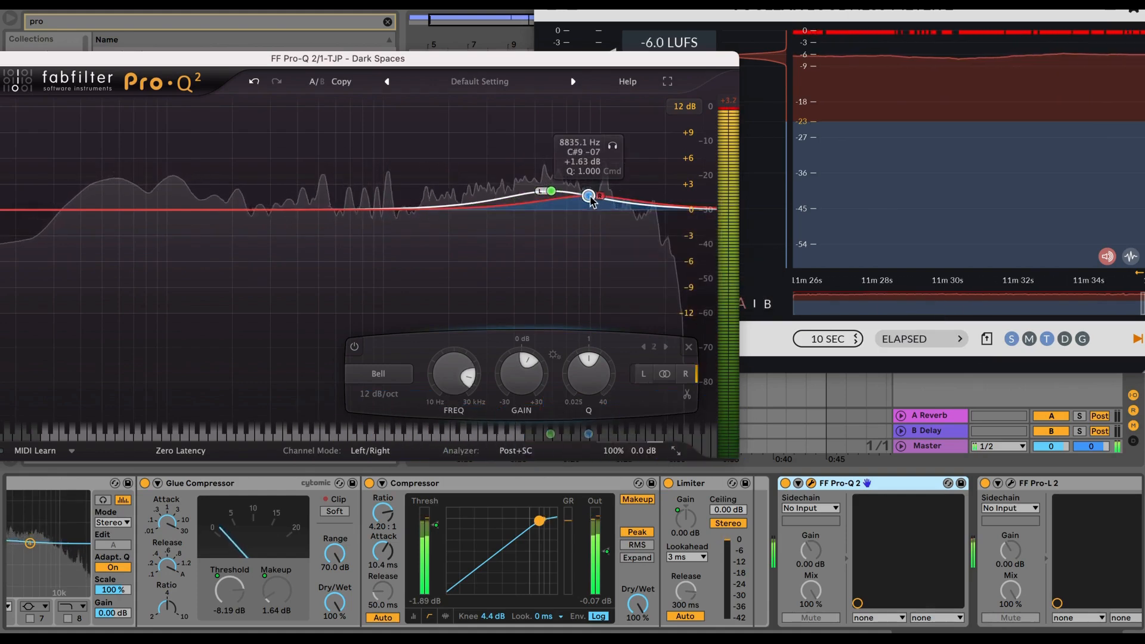
pyautogui.moveTo(588, 196); pyautogui.dragTo(600, 192)
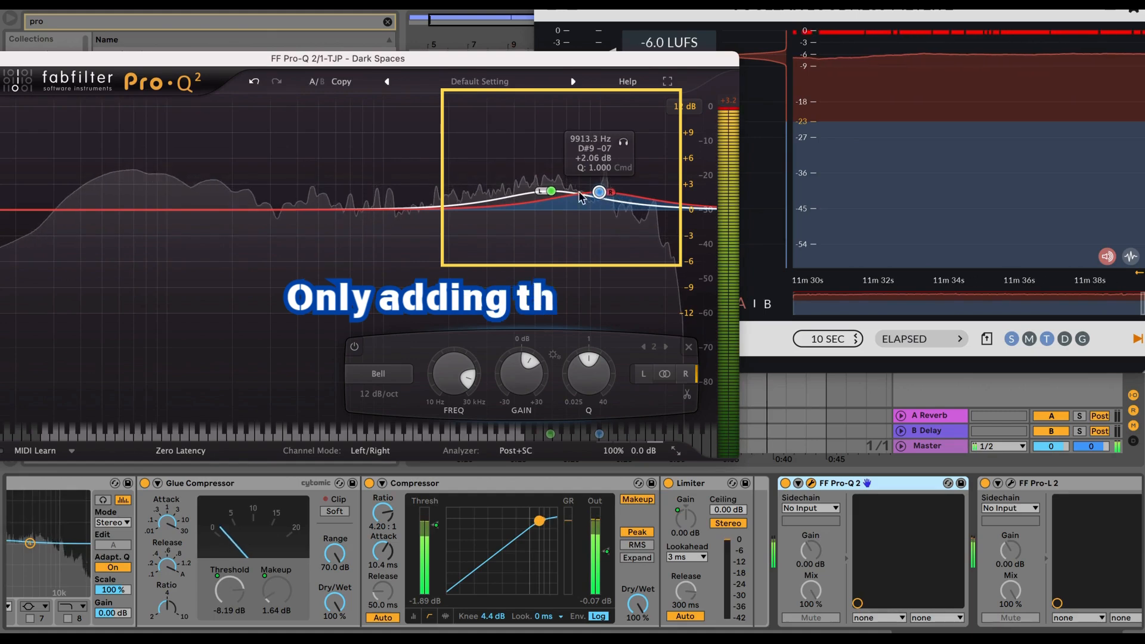
# Compare the widened high end with FF Pro-Q 2 bypassed and active, and close its window
pyautogui.click(785, 483)
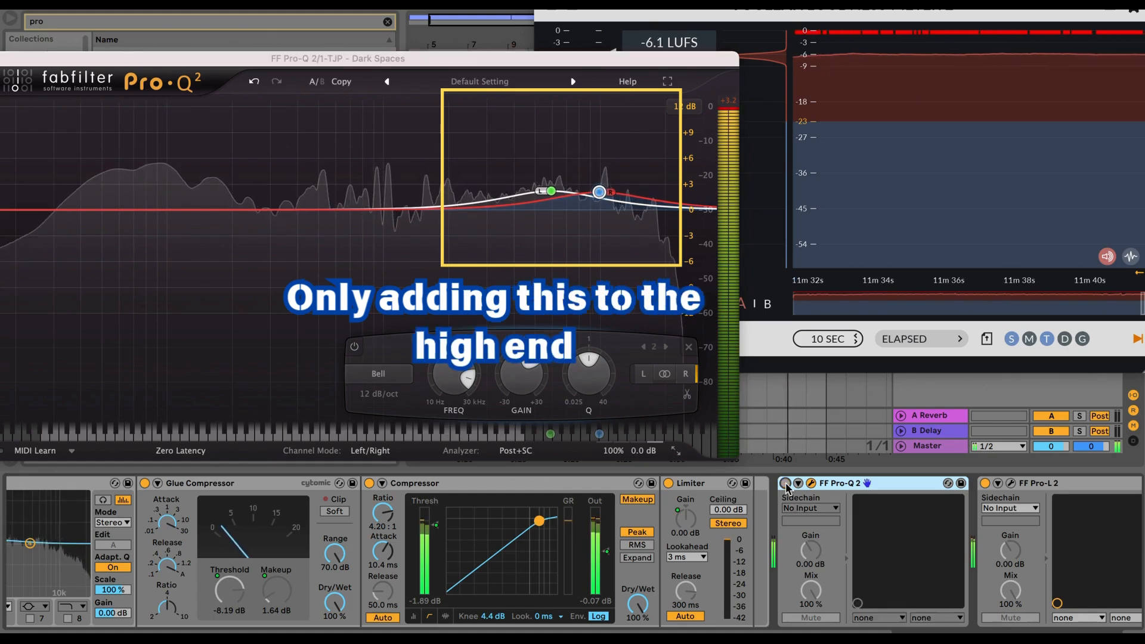
pyautogui.click(785, 483)
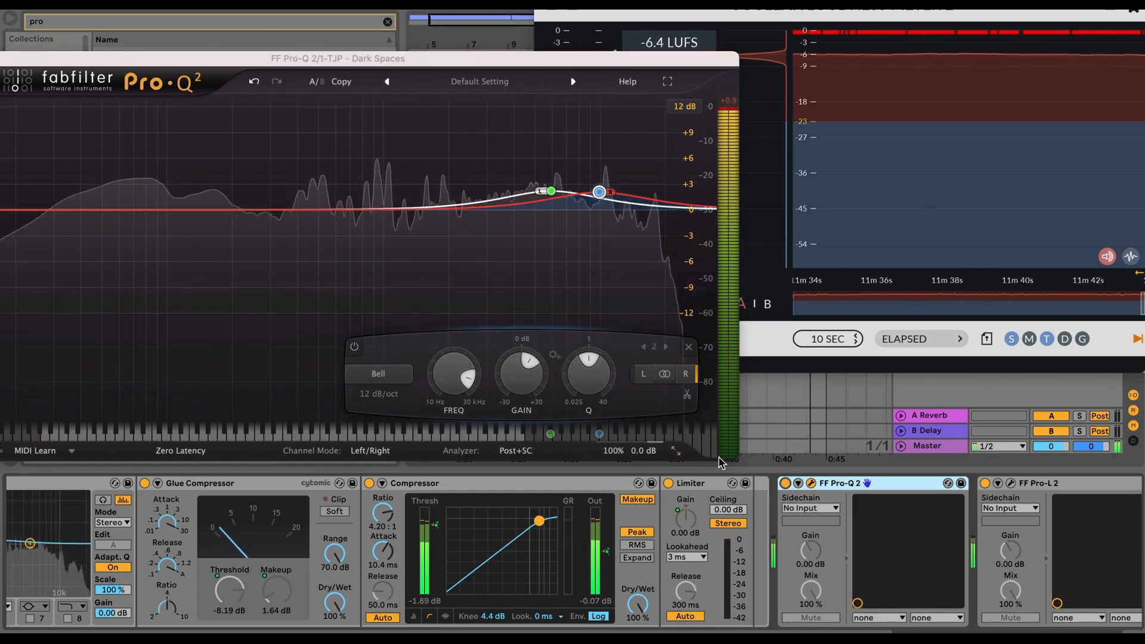
pyautogui.moveTo(59, 59); pyautogui.dragTo(208, 57)
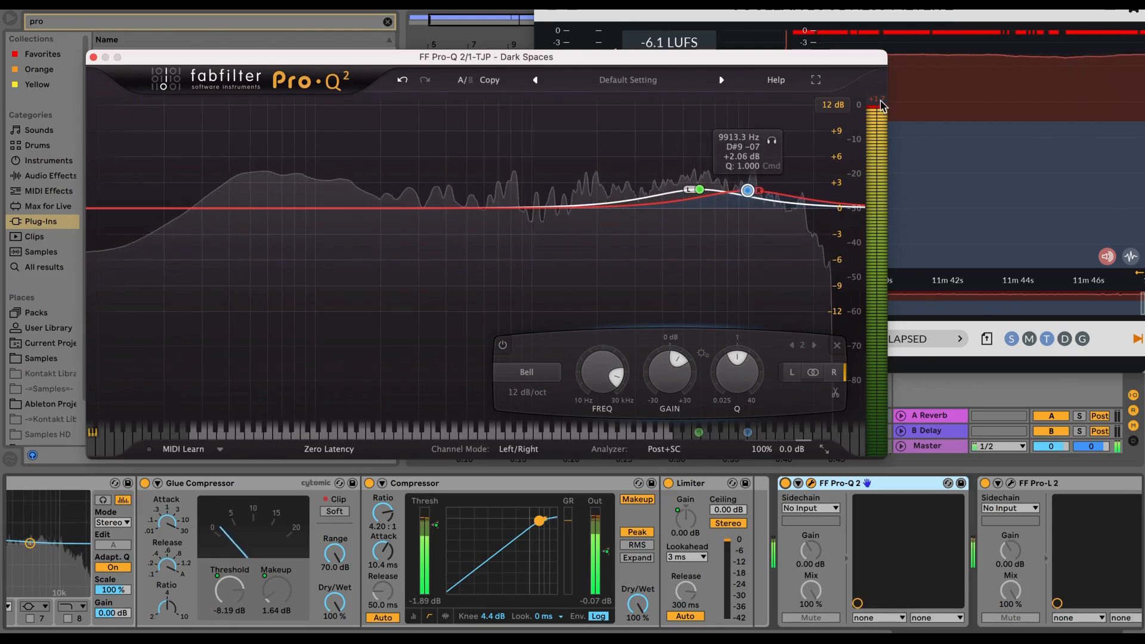
pyautogui.click(819, 384)
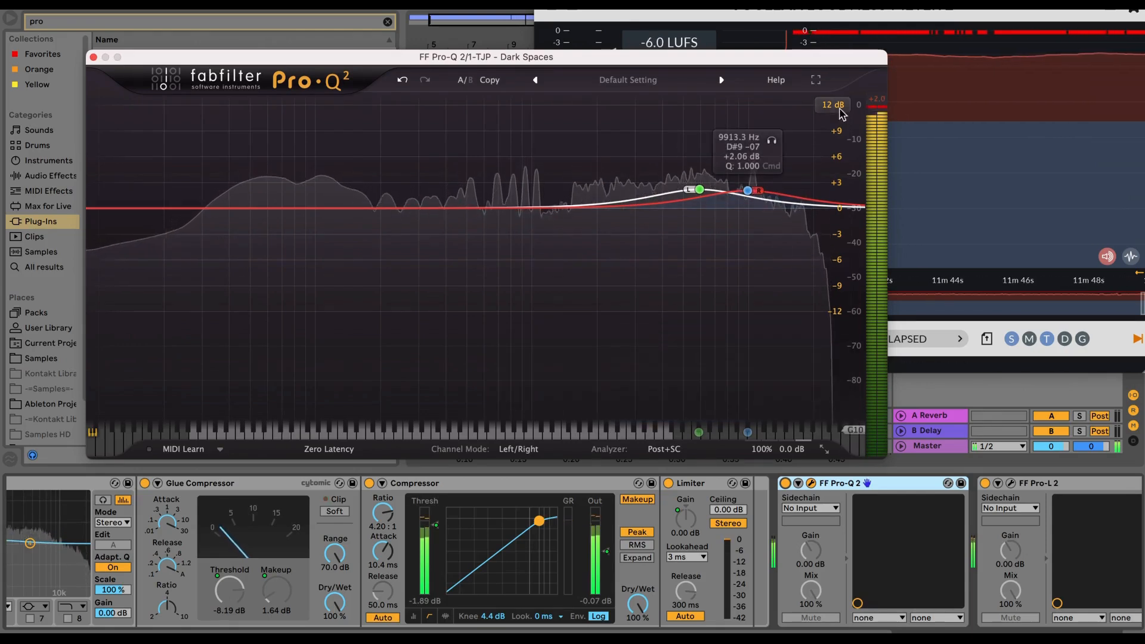
pyautogui.click(93, 58)
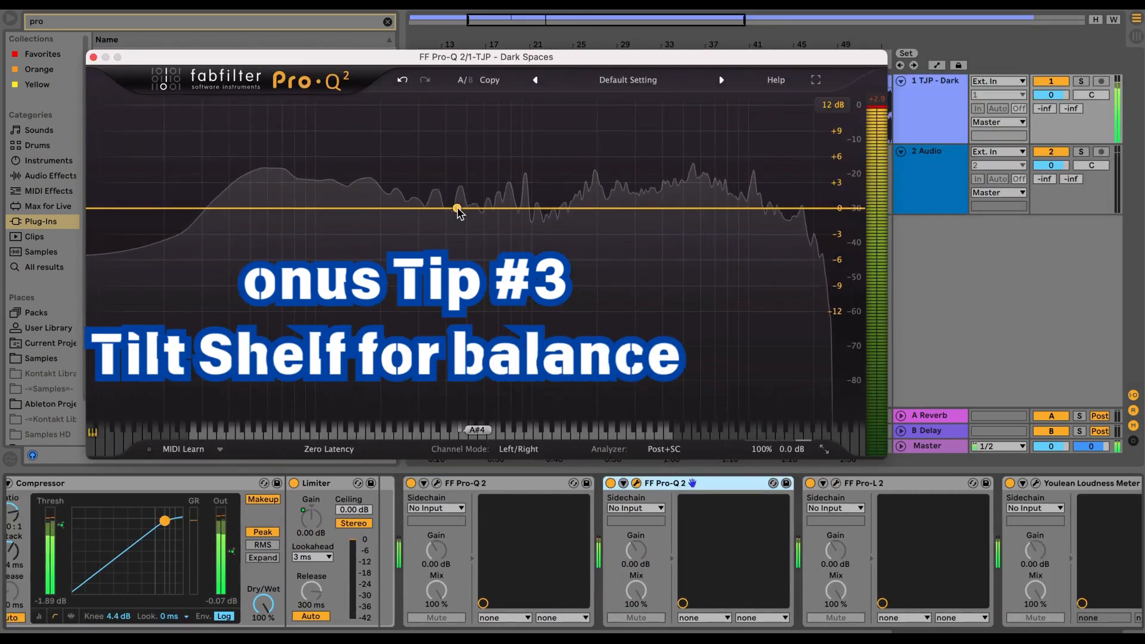
# Add a tilt shelf band in the second Pro-Q 2 with -0.87 dB gain, lower its frequency below 453 Hz, and close the window
pyautogui.click(457, 208)
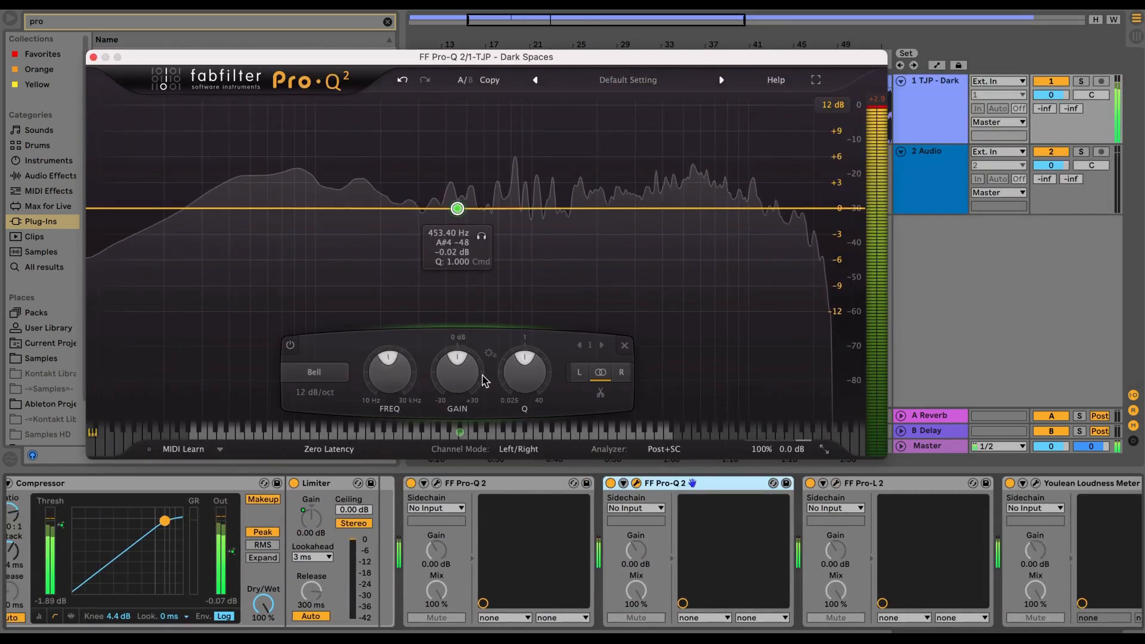
pyautogui.click(323, 376)
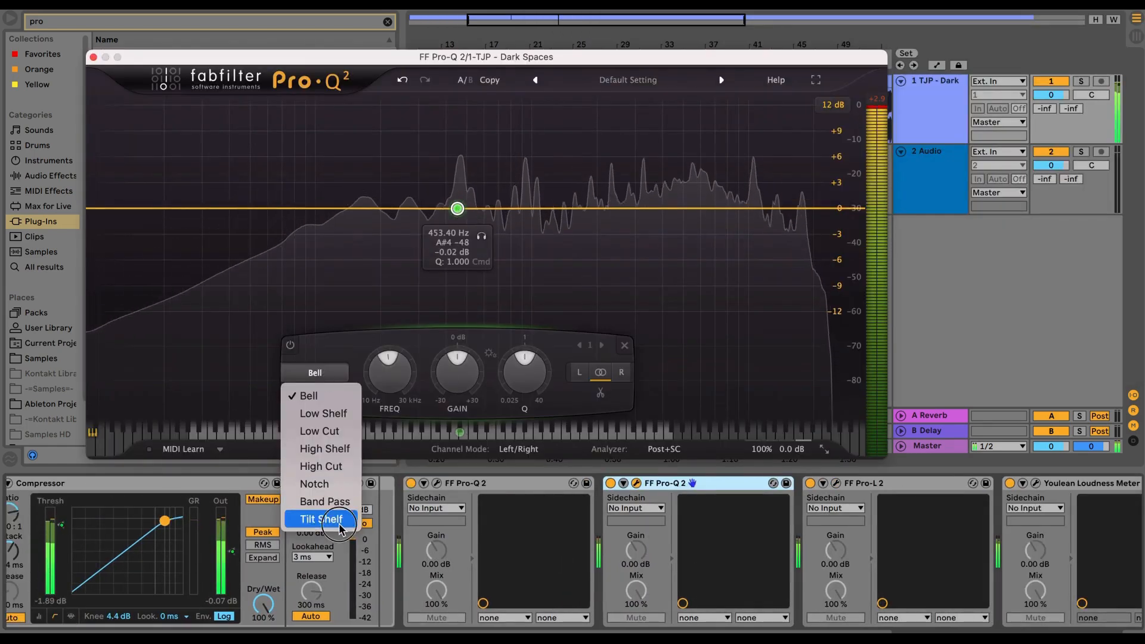
pyautogui.click(334, 550)
pyautogui.moveTo(448, 378); pyautogui.dragTo(450, 376)
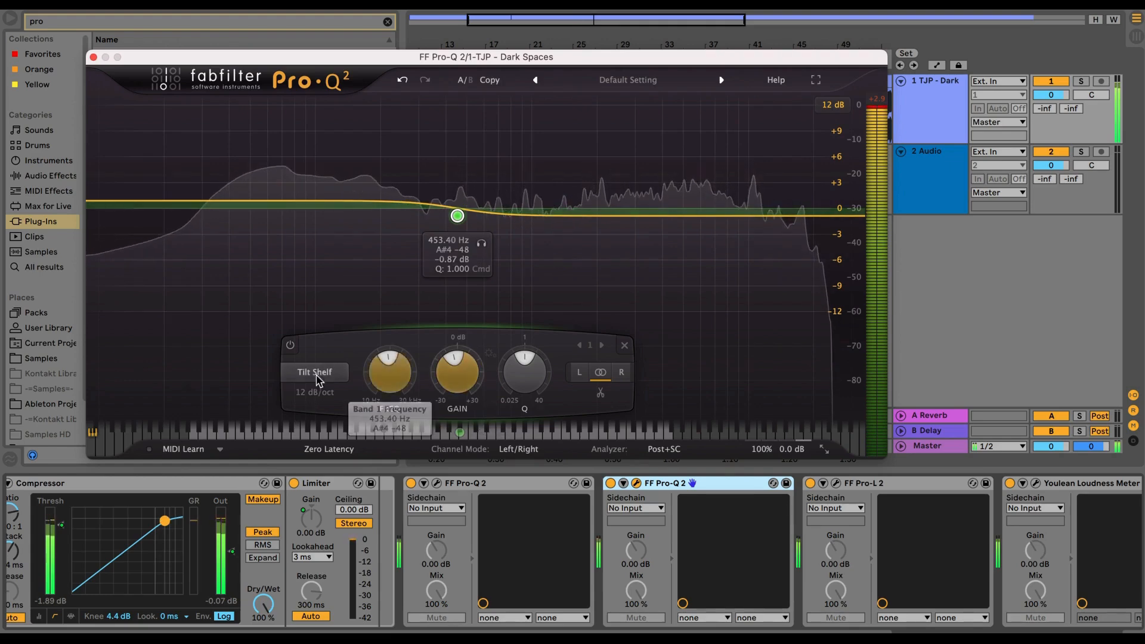
pyautogui.moveTo(384, 383); pyautogui.dragTo(380, 390)
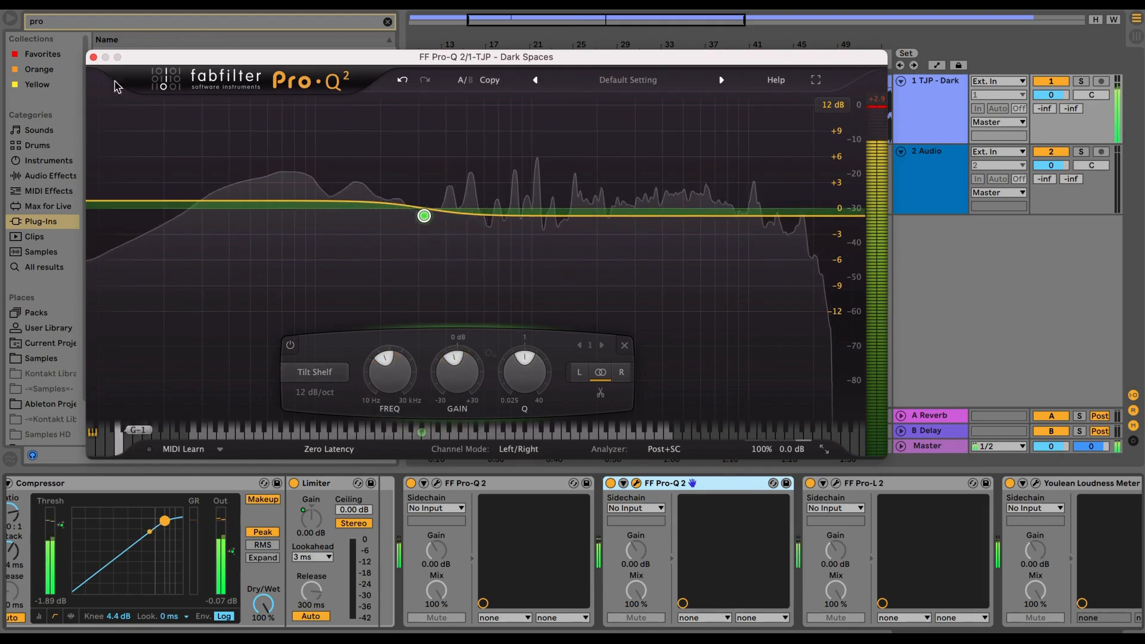
pyautogui.click(637, 483)
# Check the tilted balance in SPAN, close it, and reopen the second FF Pro-Q 2
pyautogui.hscroll(5, 1028, 526)
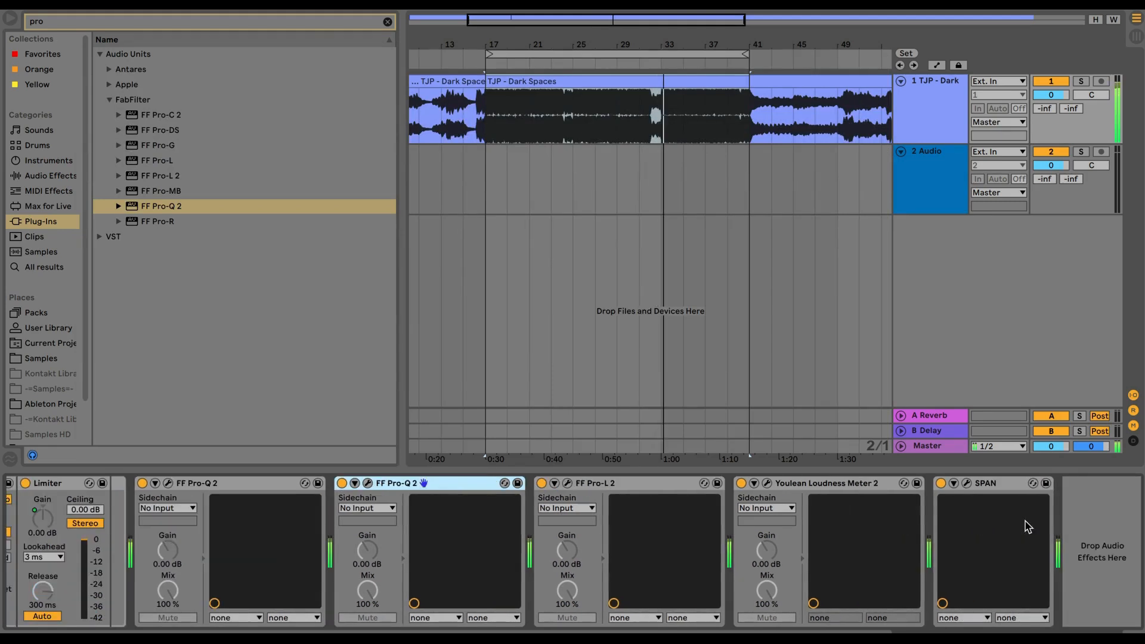
pyautogui.click(967, 485)
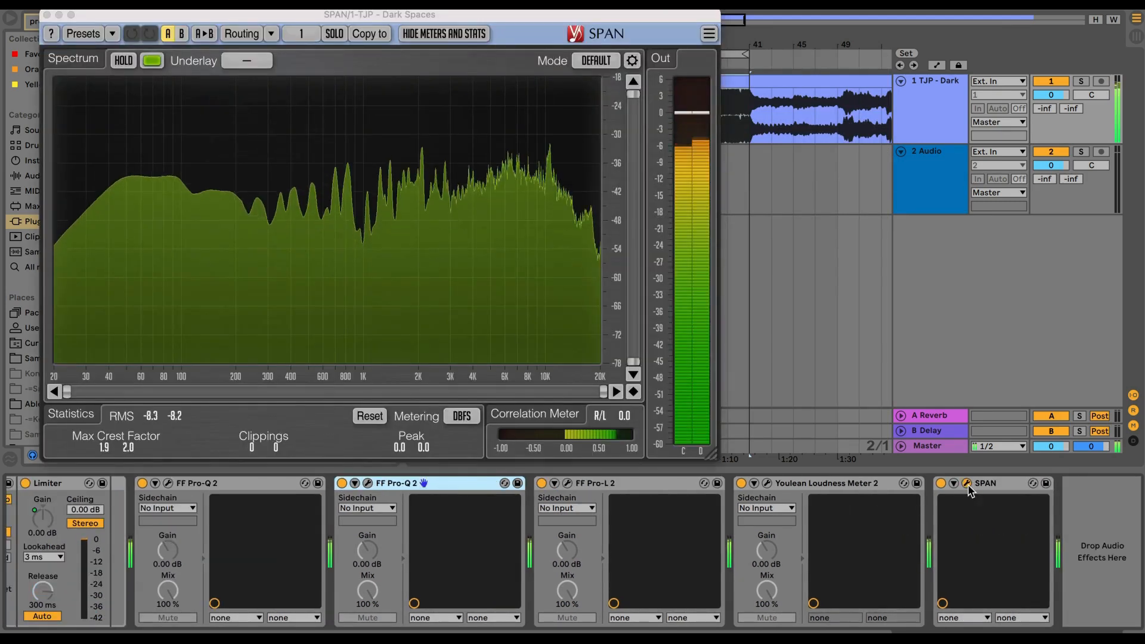
pyautogui.click(46, 14)
pyautogui.click(368, 484)
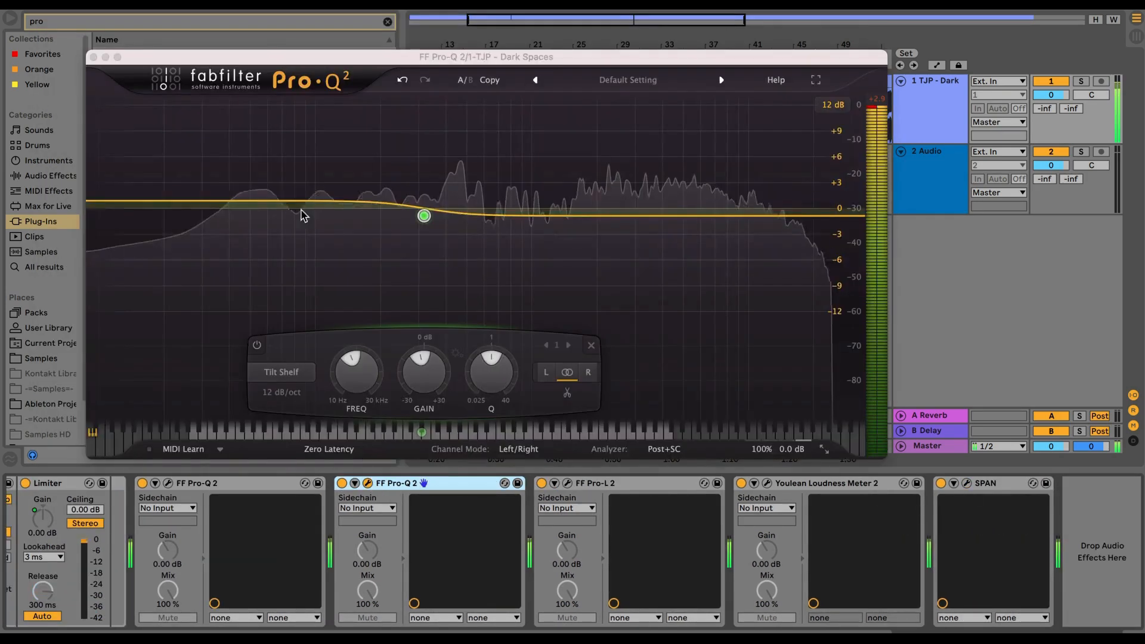